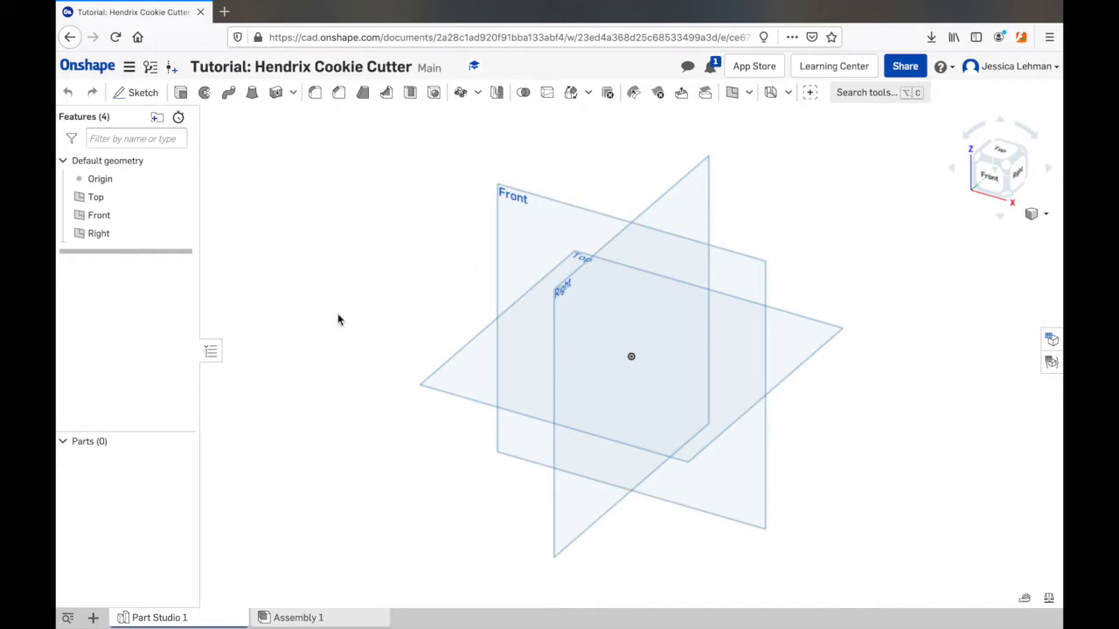
Step: Import the image Hendrix_Helmet.png from the Desktop into the document and dismiss the upload notification
left_click(93, 618)
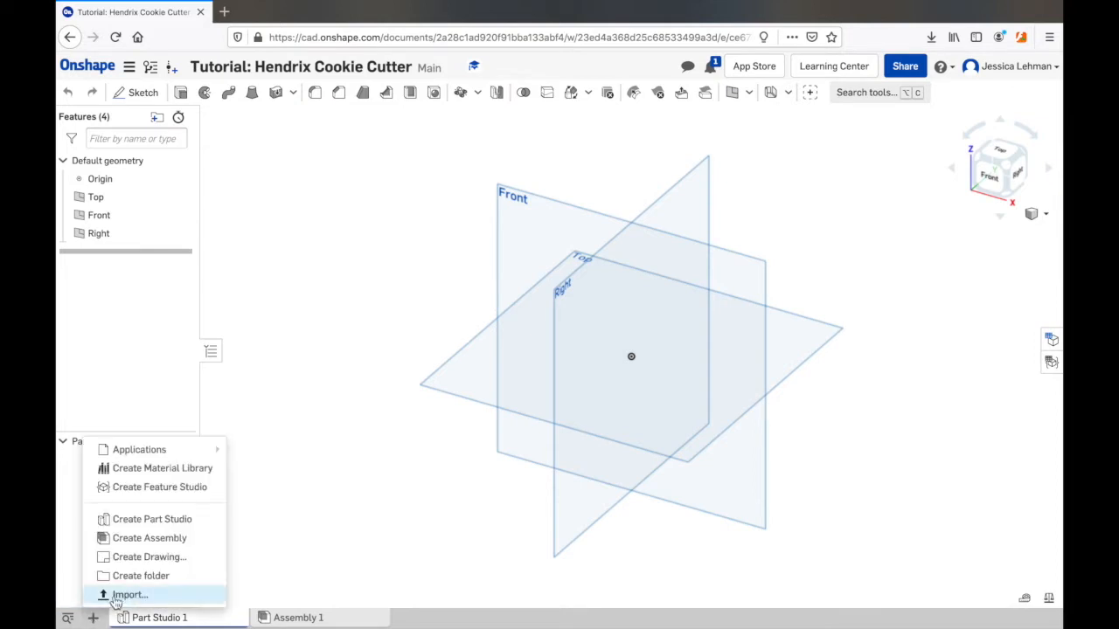
left_click(122, 598)
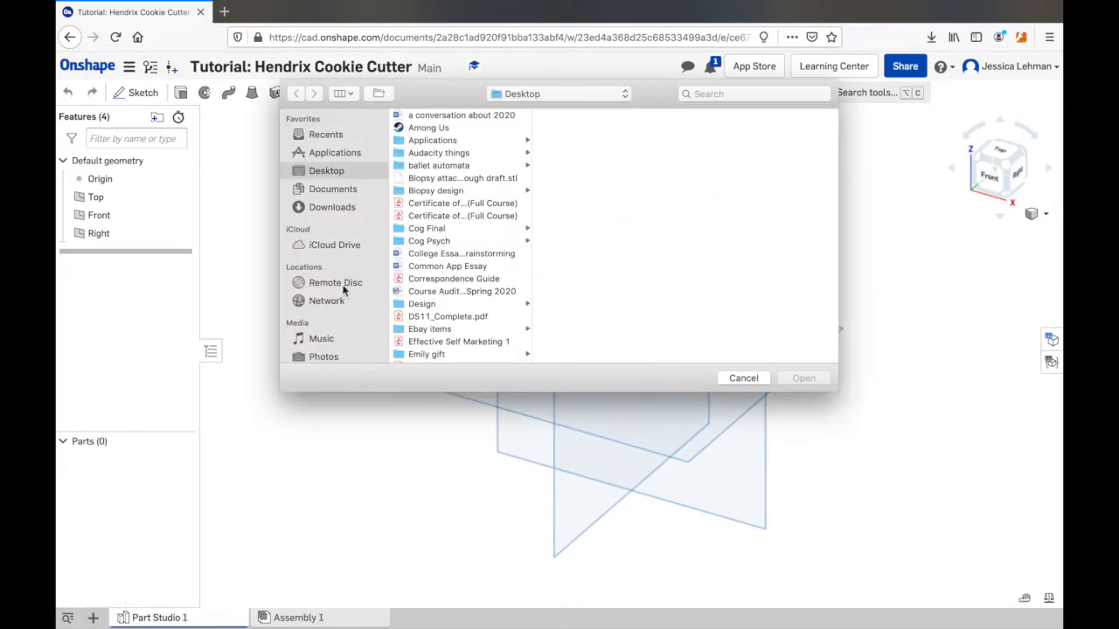
scroll(428, 250, "down", 5)
scroll(428, 250, "down", 2)
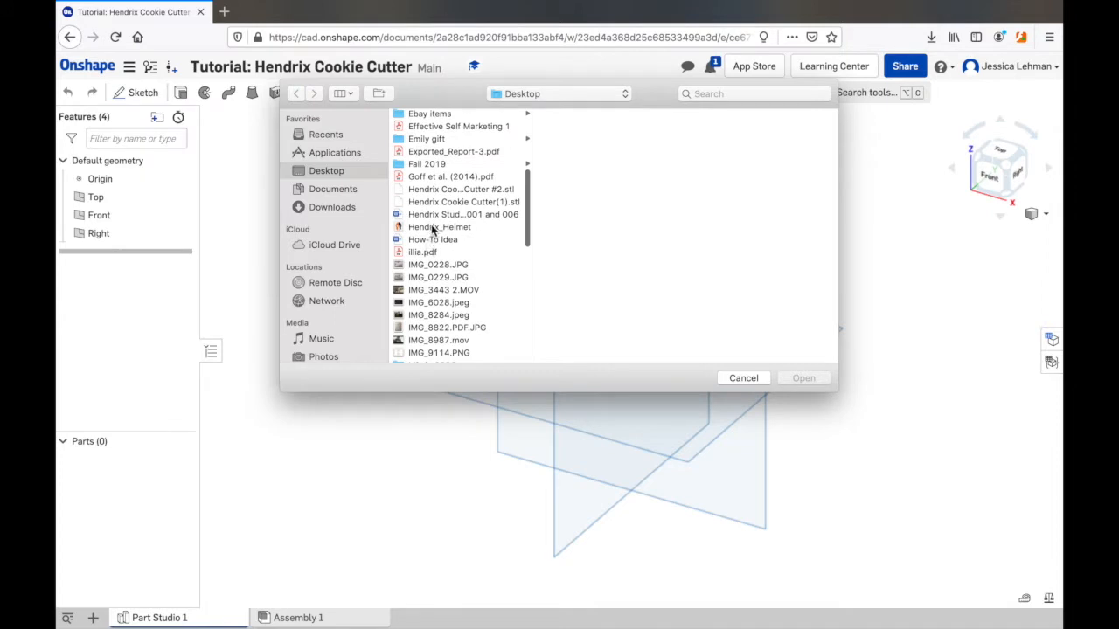
left_click(433, 228)
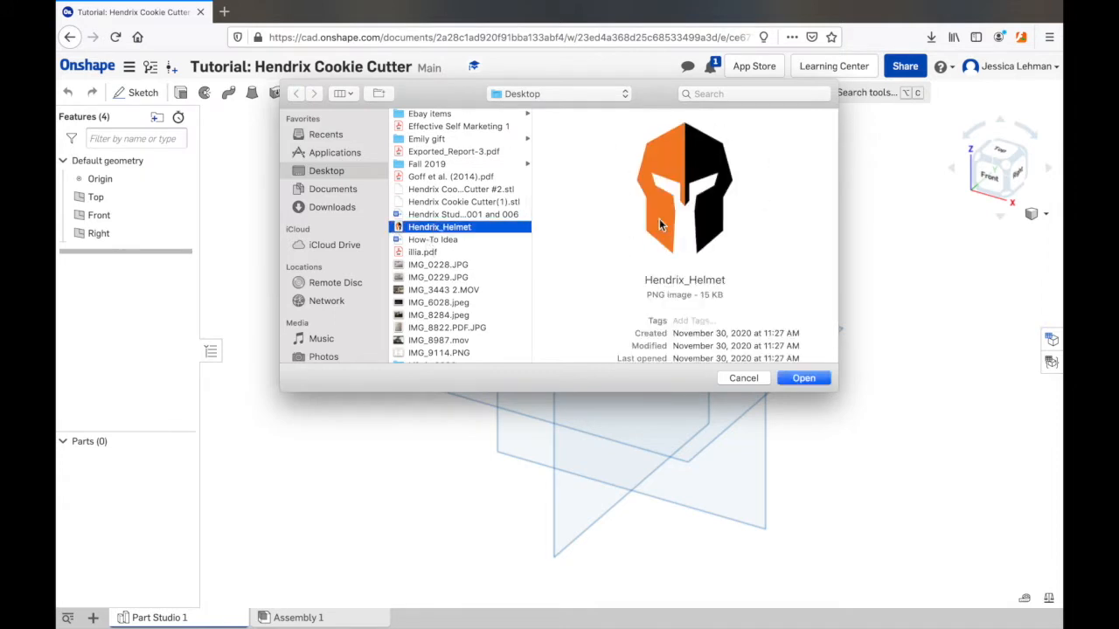
left_click(804, 378)
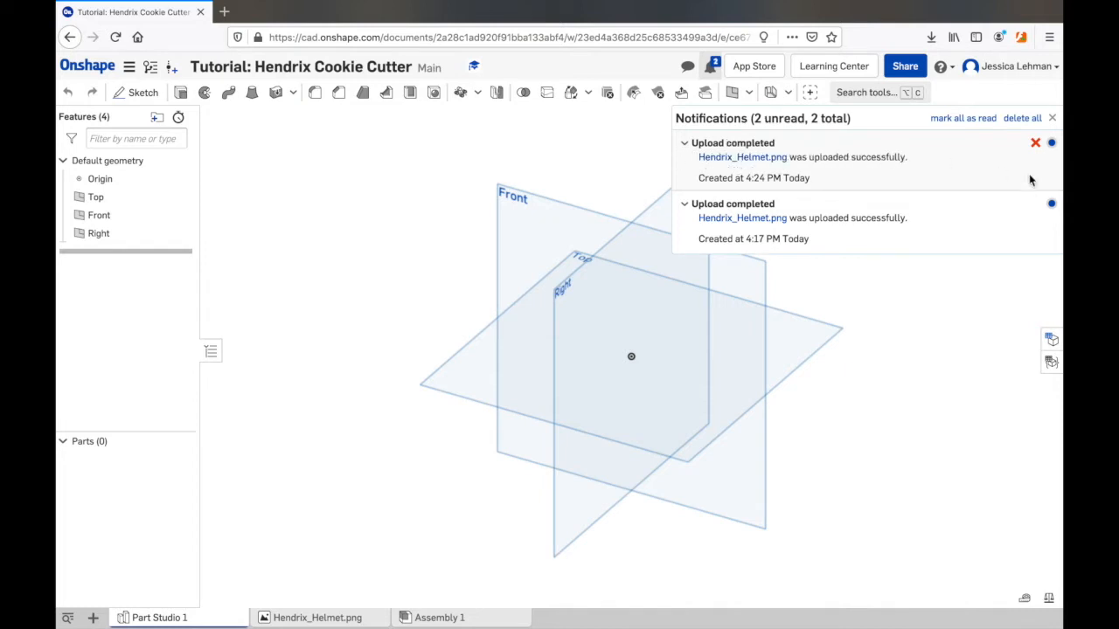
left_click(975, 268)
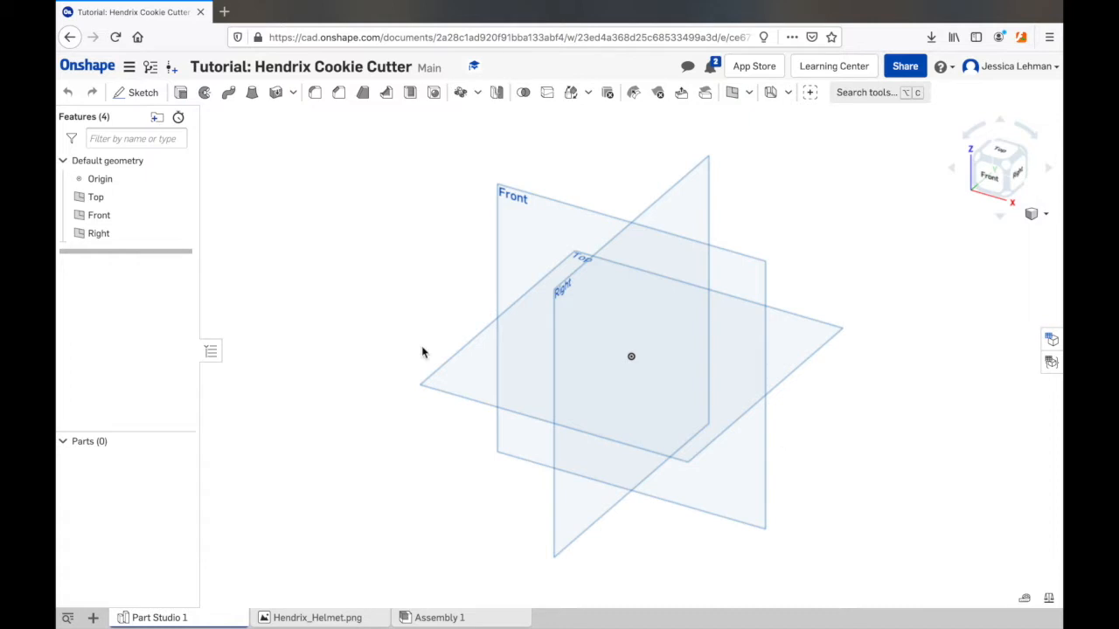
Step: Start a sketch on the Front plane and view it normal to the sketch plane
left_click(137, 94)
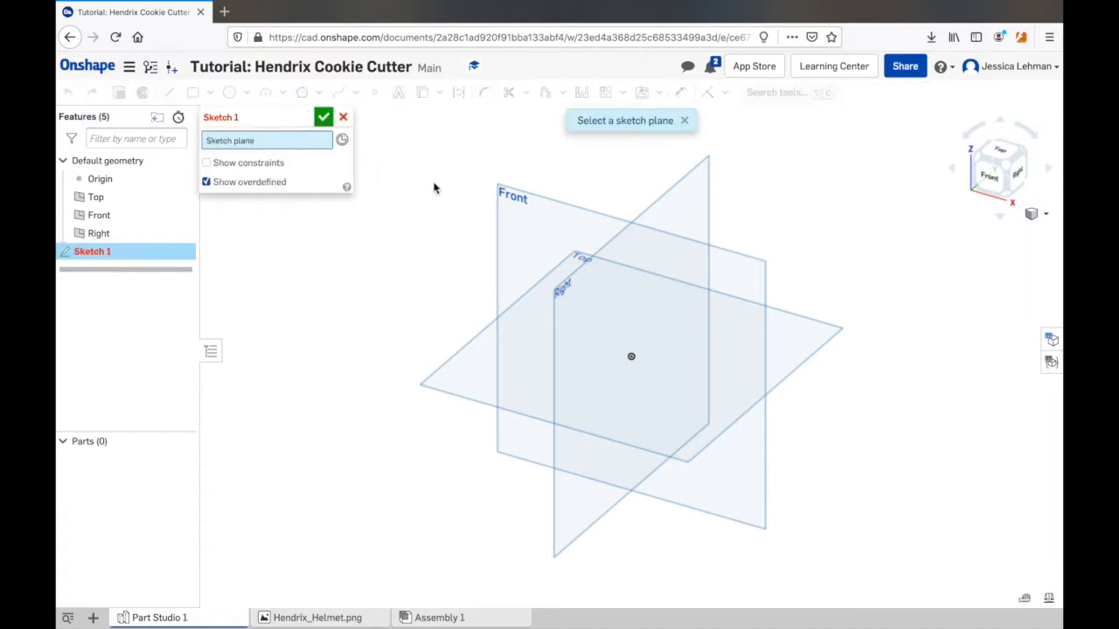
left_click(541, 227)
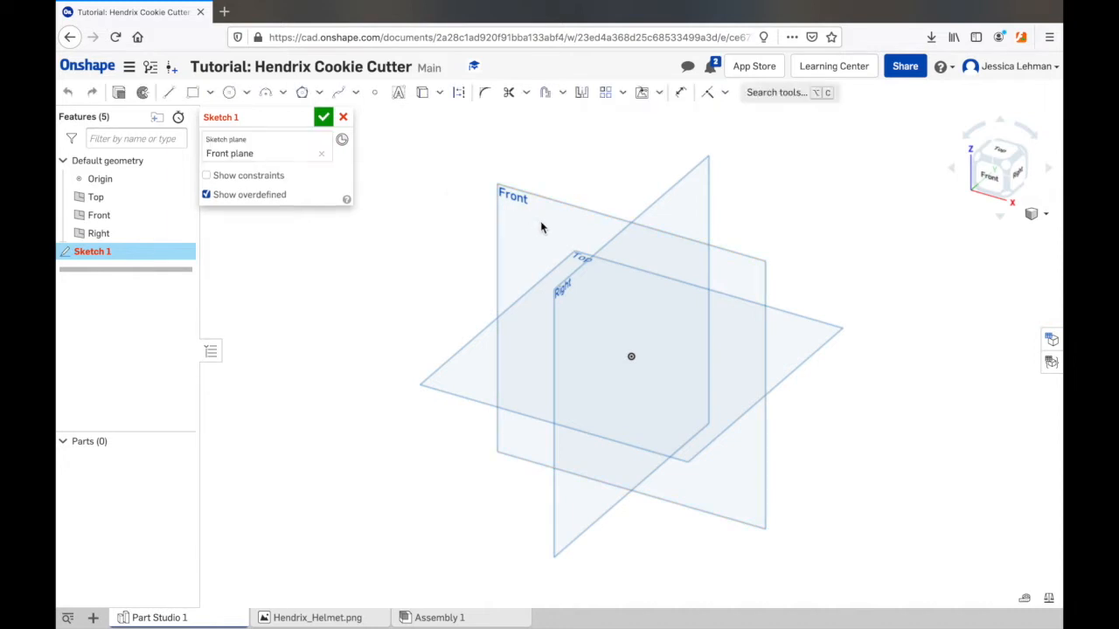
right_click(397, 278)
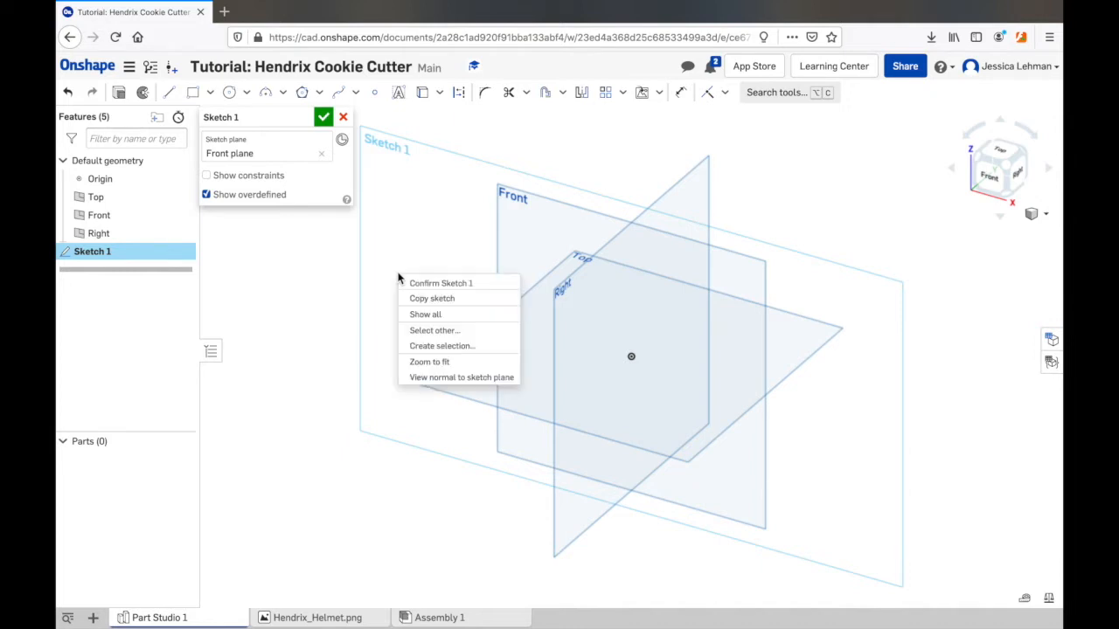
left_click(437, 378)
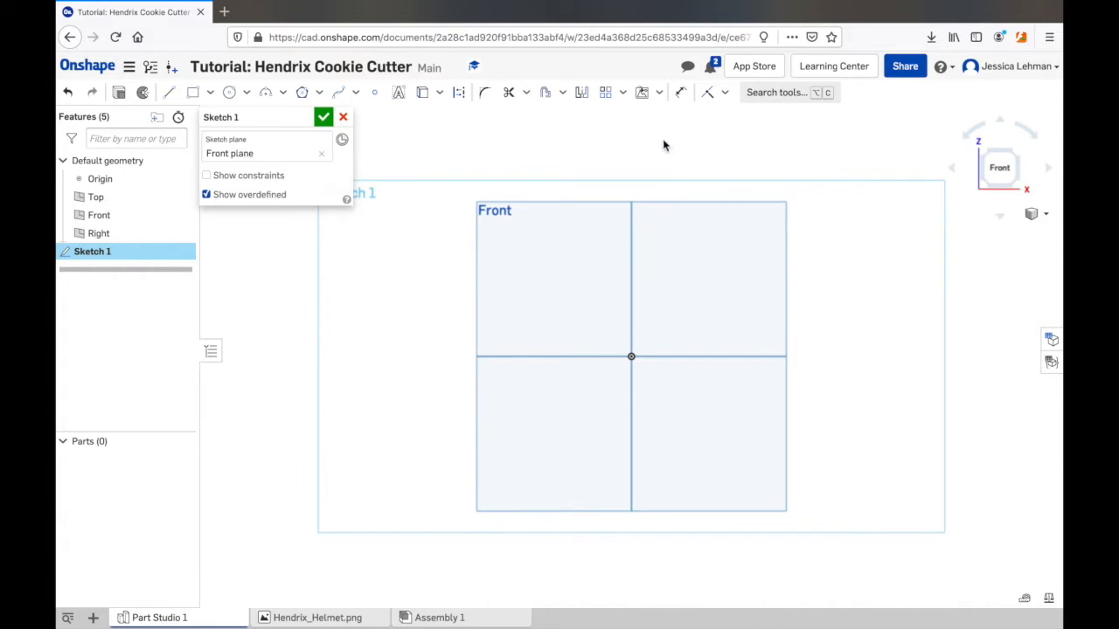
Step: Insert Hendrix_Helmet.png into the sketch as an image about 4.32 in wide, roughly around the origin
left_click(659, 92)
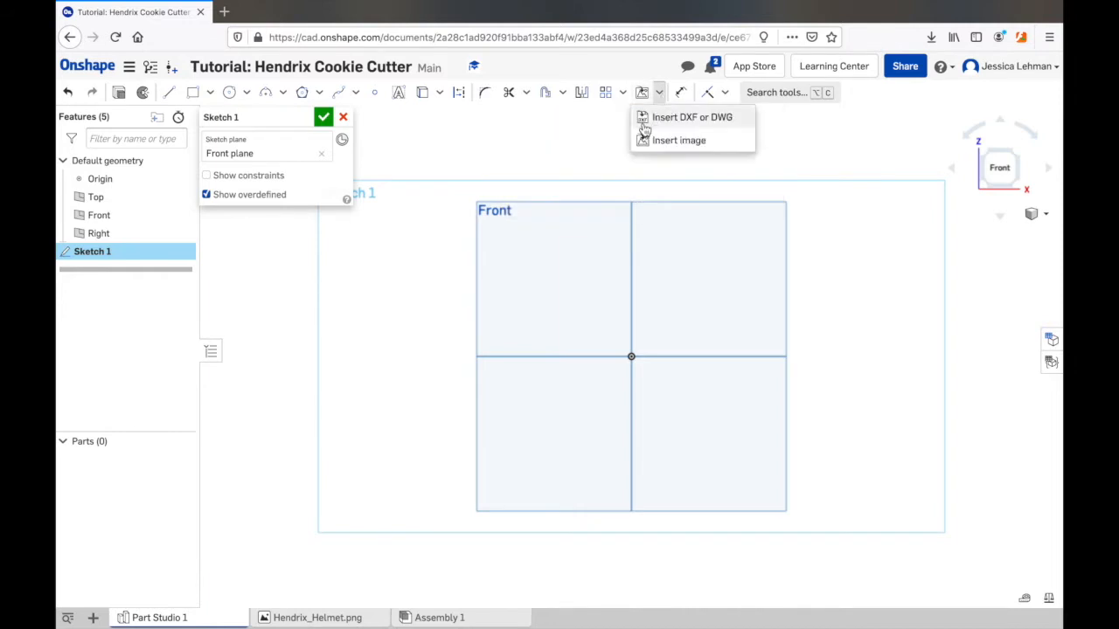
left_click(682, 144)
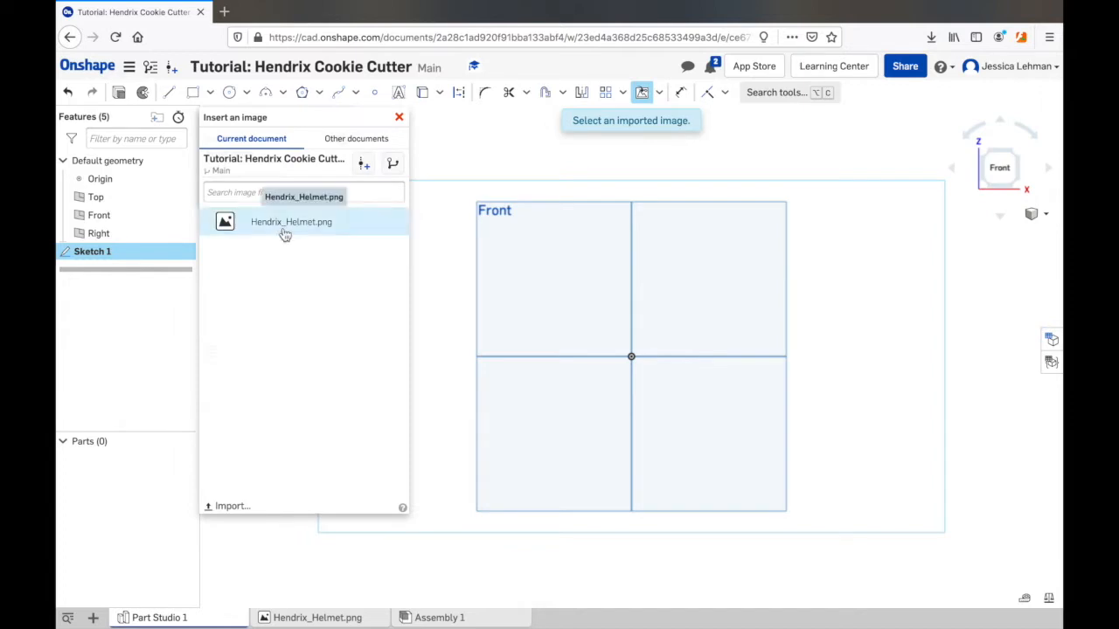
left_click(285, 229)
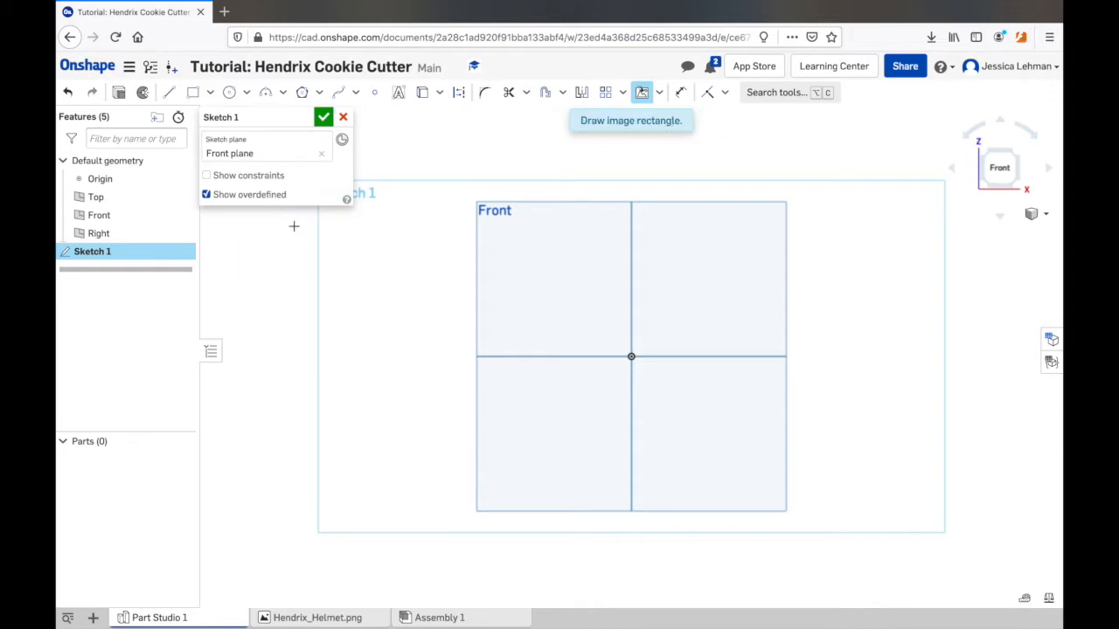
left_click_drag(530, 221, 754, 525)
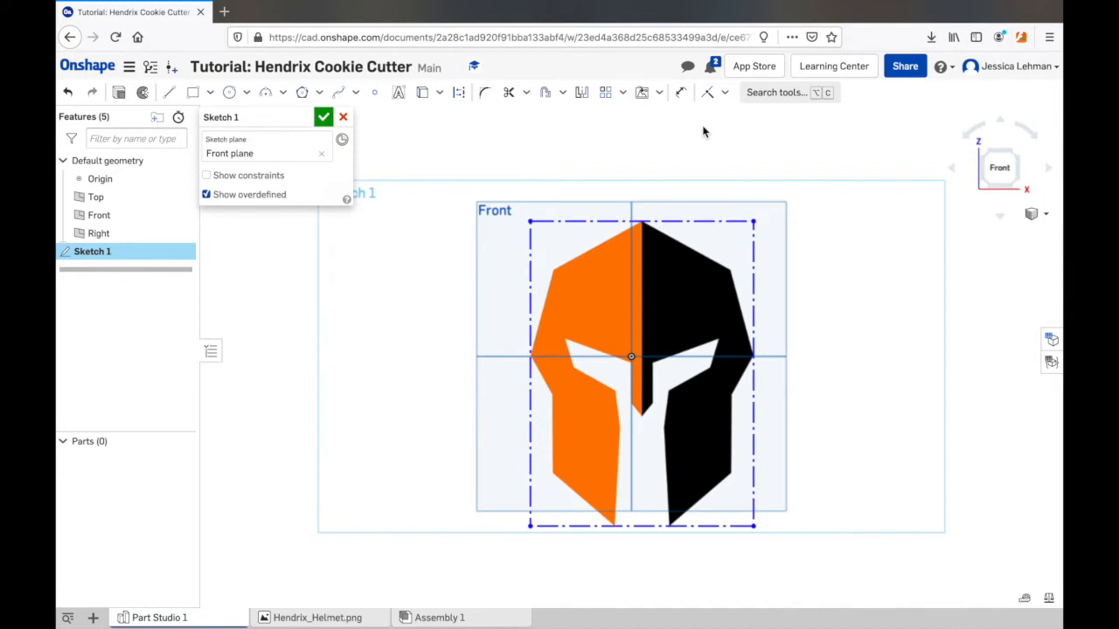
Step: Dimension the width of the helmet image's frame to 3 in
left_click(682, 95)
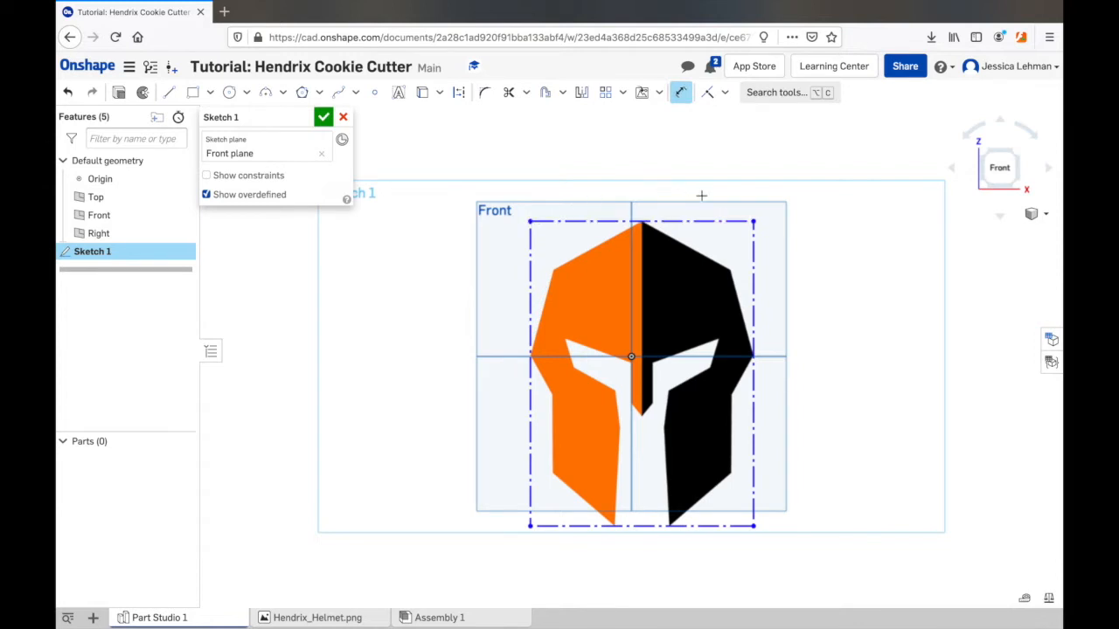
left_click(754, 222)
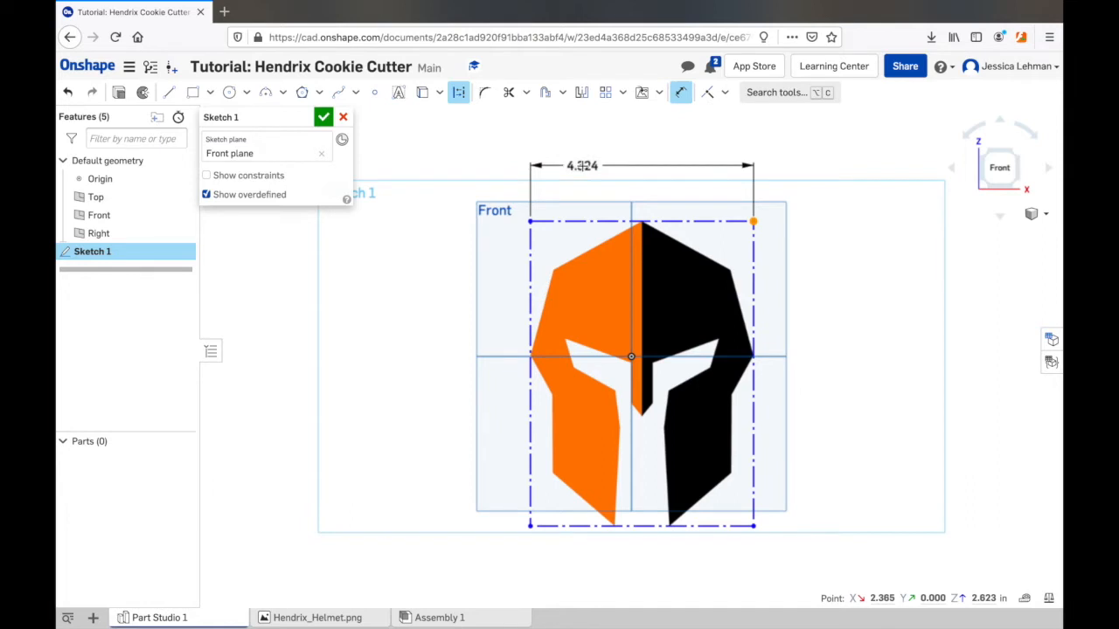
left_click(582, 166)
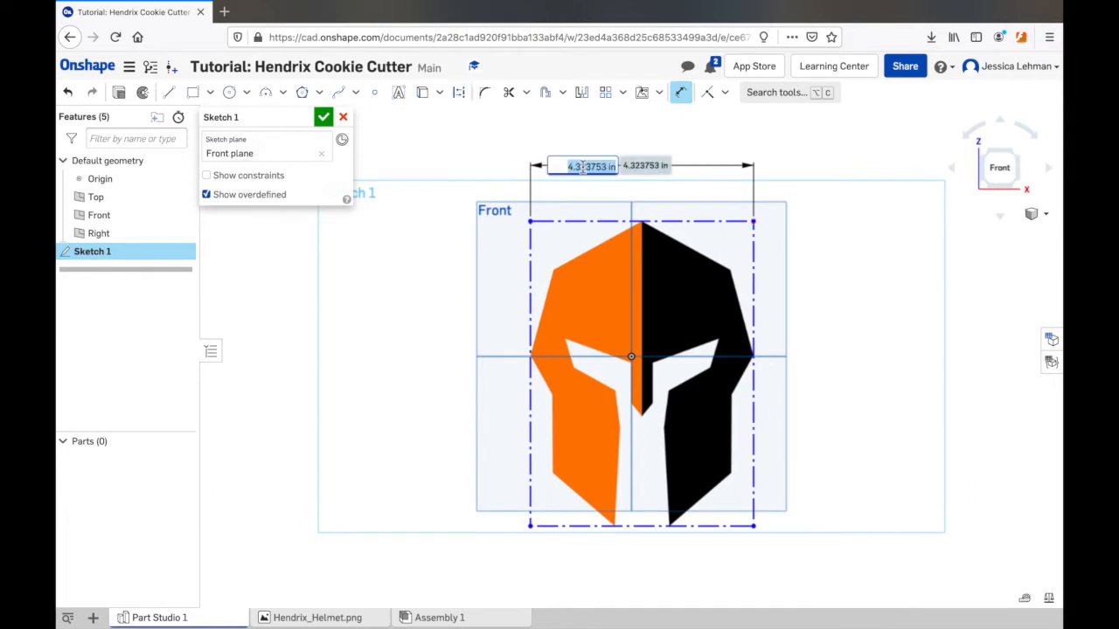
type("3in")
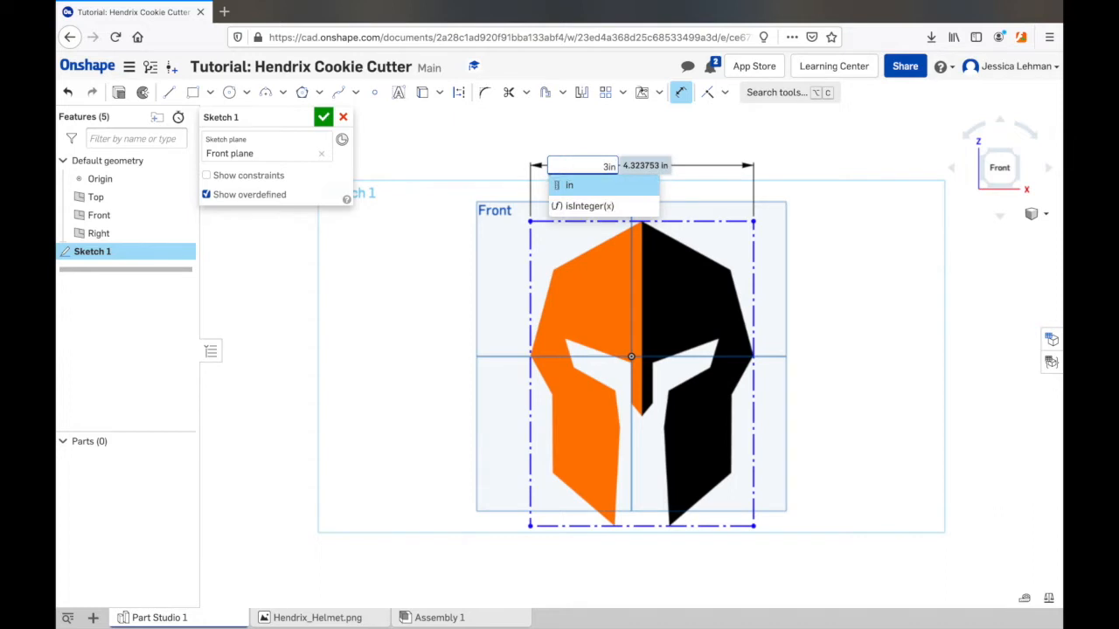
key("Return")
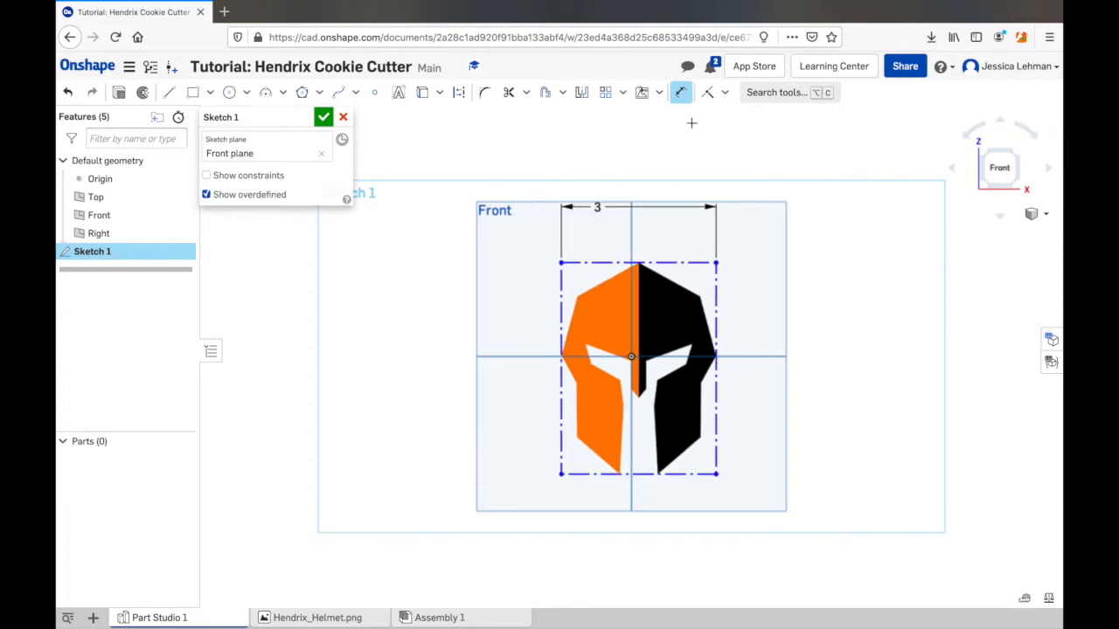
left_click(681, 97)
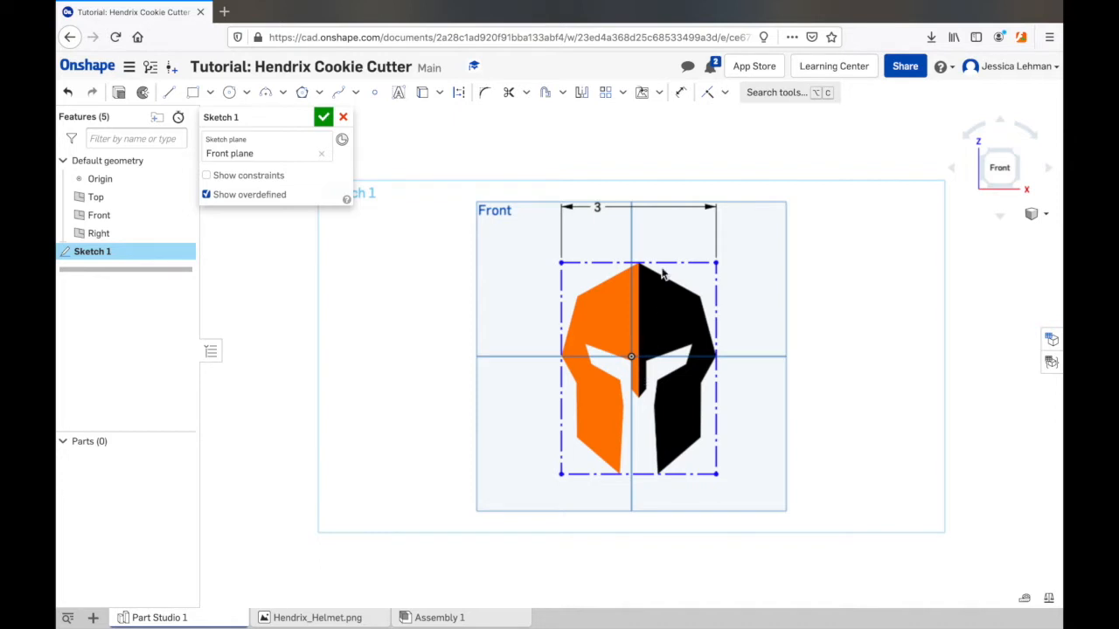
Step: Place points at the midpoints of the image's top and left edges and its center, and make the center point concentric with the origin
left_click(377, 94)
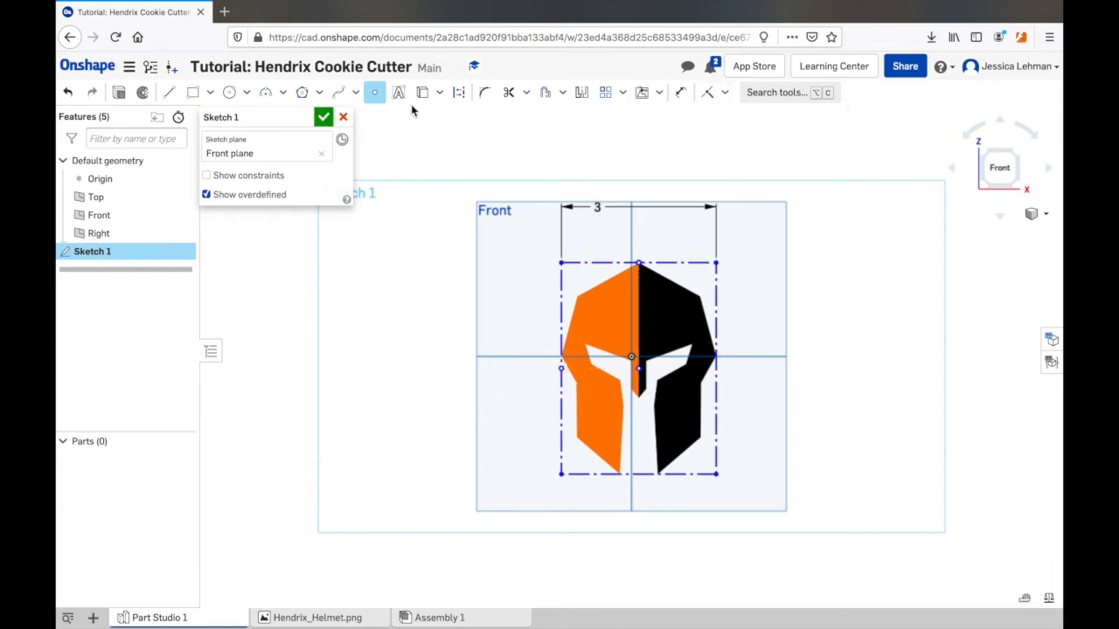
left_click(374, 92)
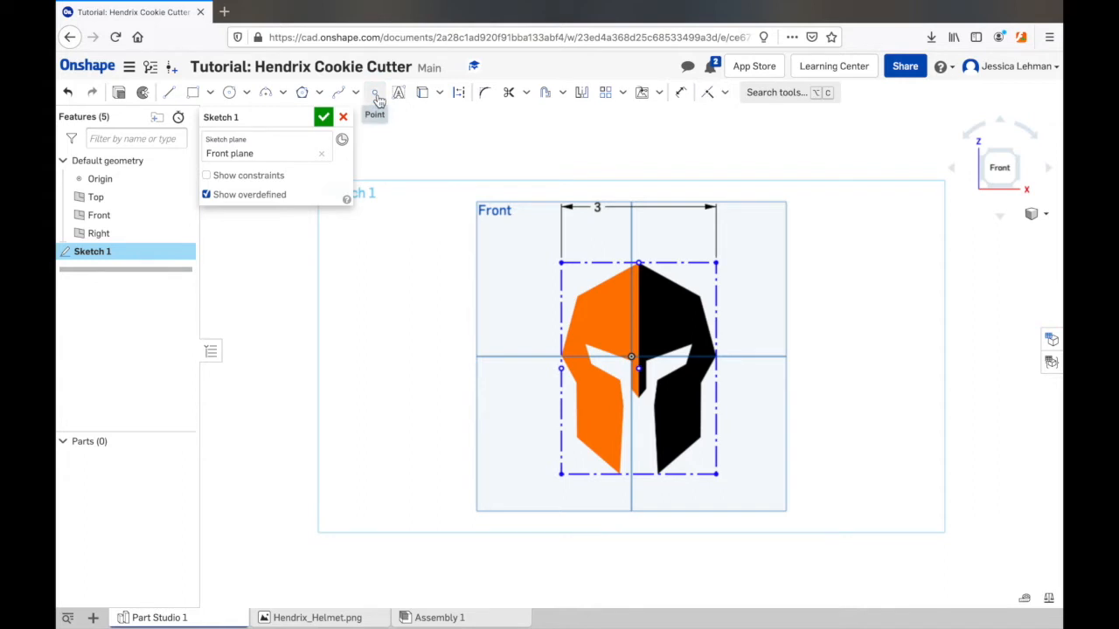
left_click(727, 96)
left_click(707, 140)
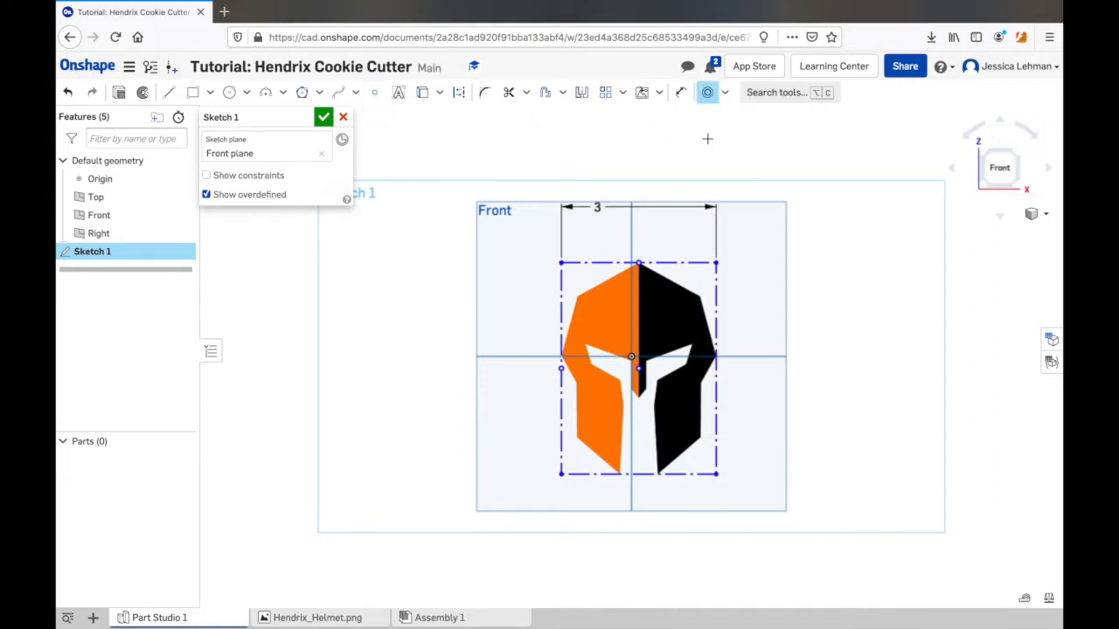
left_click(631, 358)
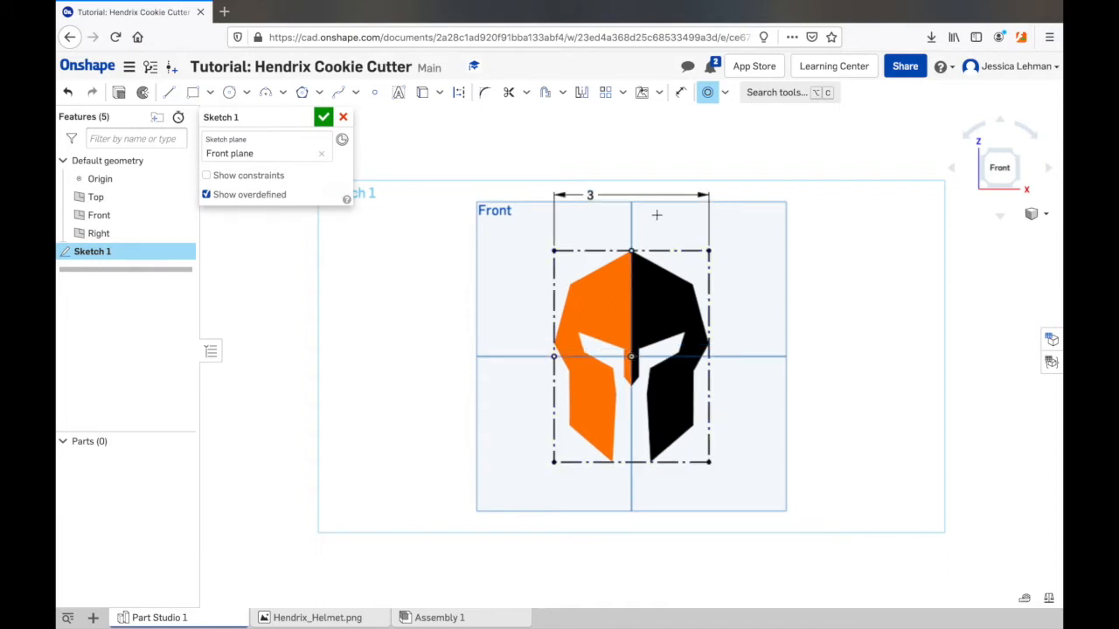
left_click(708, 93)
Step: Place points on the orange half's outer outline, at the upper corner and the widest side corner
left_click(374, 92)
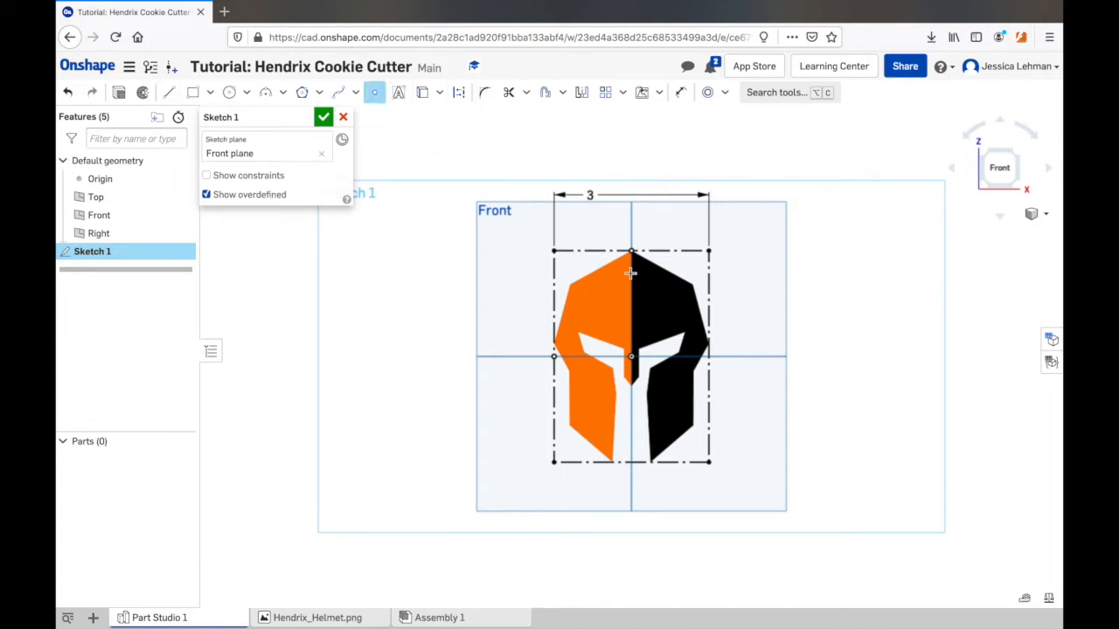
scroll(627, 258, "up", 1)
scroll(626, 258, "up", 5)
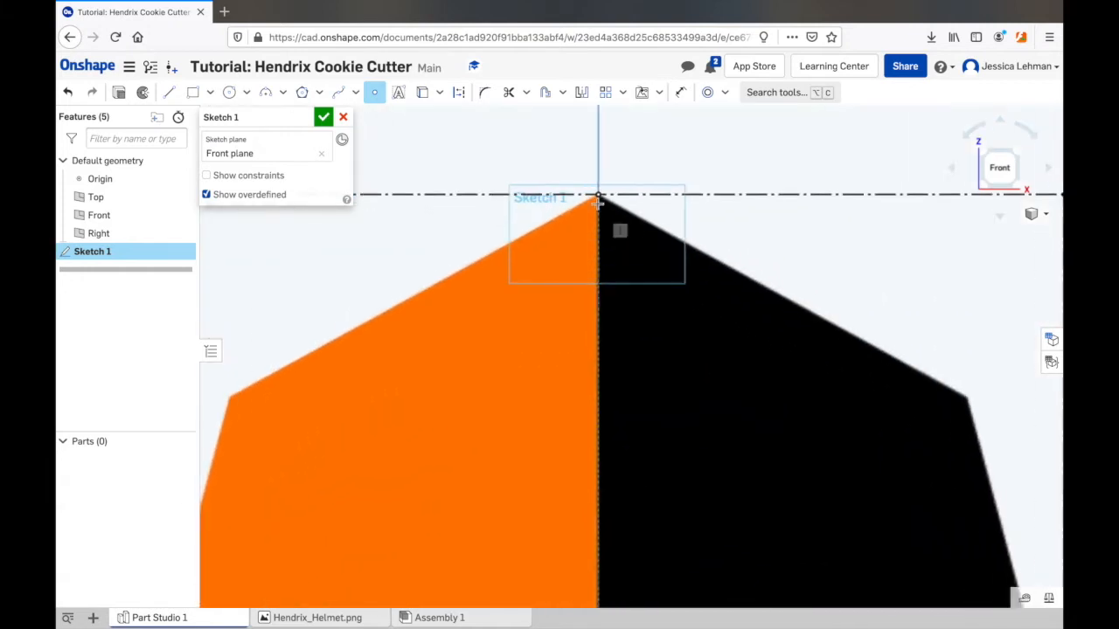
middle_click_drag(397, 325, 777, 187)
left_click(609, 261)
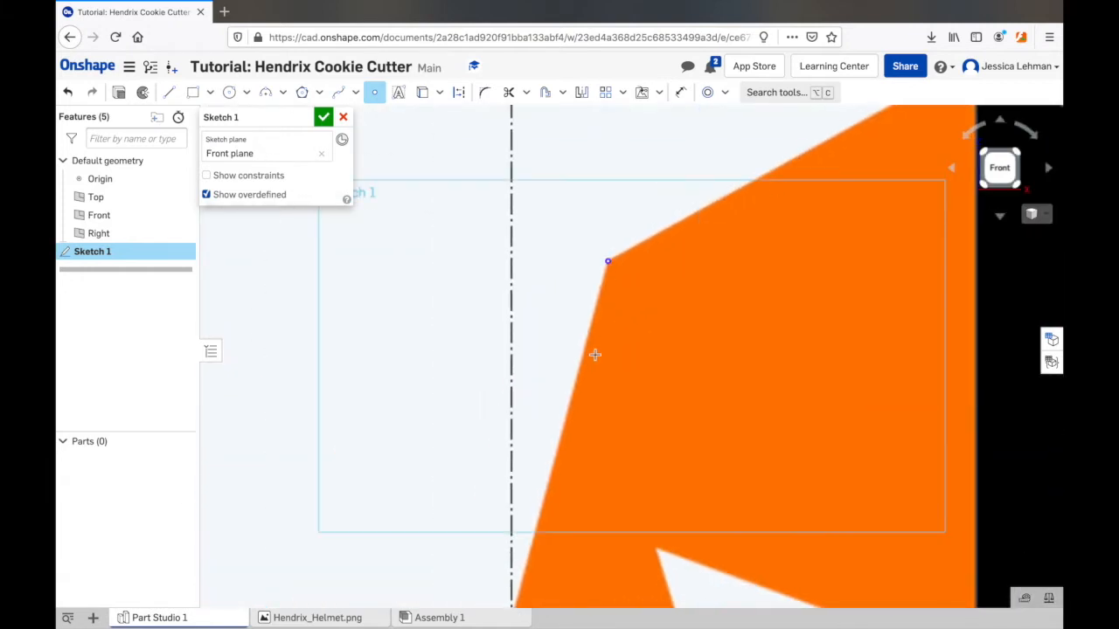
middle_click_drag(596, 354, 641, 101)
left_click(557, 365)
Step: Place points at the upper and lower outer corners of the orange cheek guard
middle_click_drag(612, 407, 532, 172)
left_click(568, 293)
middle_click_drag(577, 489, 568, 148)
scroll(559, 272, "up", 5)
left_click(560, 271)
Step: Place points at the orange cheek guard's bottom tip and at the two corners of its inner edge
scroll(559, 272, "down", 5)
mouse_move(703, 345)
middle_mouse_down()
mouse_move(499, 239)
mouse_move(649, 537)
middle_mouse_up()
scroll(564, 351, "up", 5)
left_click(602, 354)
scroll(652, 307, "down", 5)
left_click(531, 240)
left_click(594, 170)
scroll(768, 351, "down", 5)
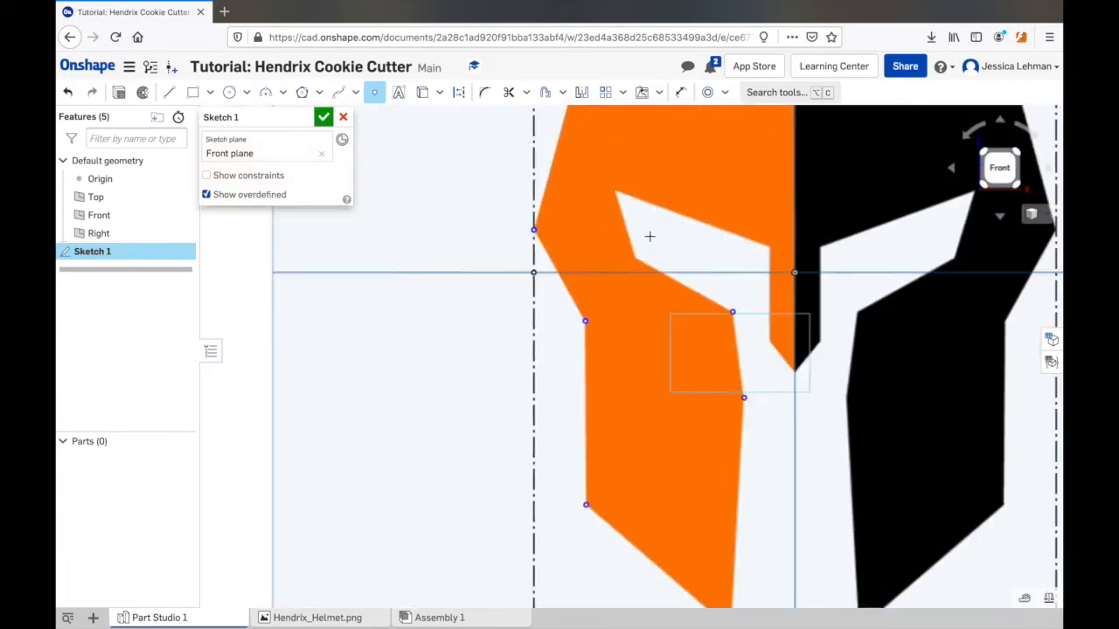
Step: Place points at the lower and upper outer corners of the eye opening in the orange half
scroll(669, 214, "up", 5)
left_click(537, 382)
middle_click_drag(520, 222, 561, 349)
scroll(515, 287, "up", 4)
left_click(505, 277)
scroll(505, 277, "down", 5)
Step: Place points around the nose guard, at the orange side's corners, the bottom tip and the black side's lower corner
middle_click_drag(745, 358, 470, 250)
scroll(642, 318, "up", 3)
middle_click_drag(646, 429, 539, 143)
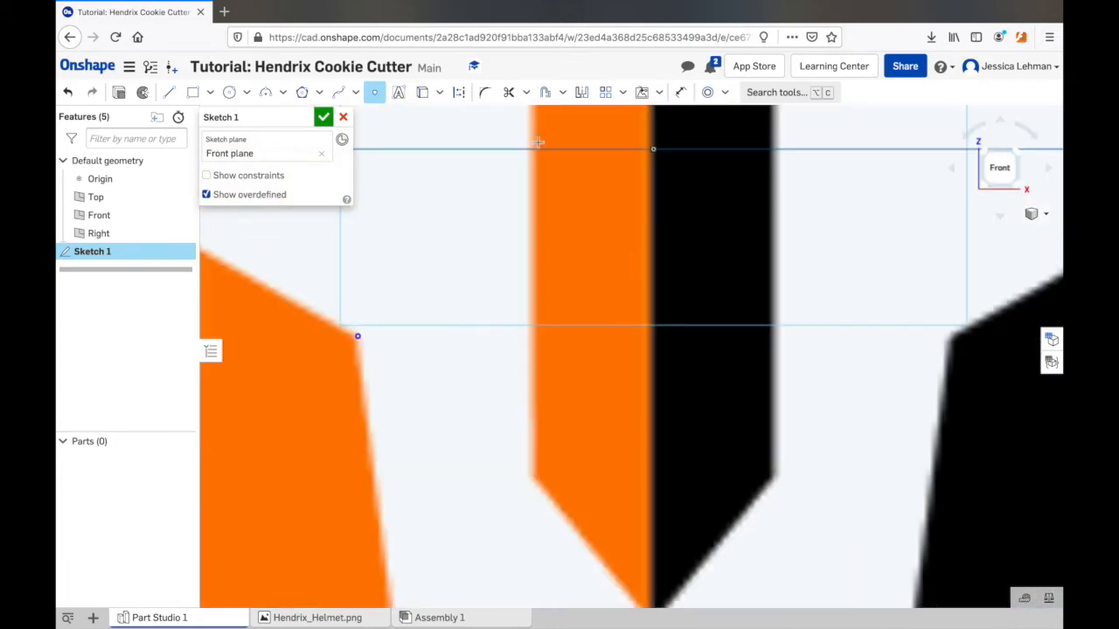
left_click(534, 482)
middle_click_drag(627, 510, 622, 410)
scroll(555, 444, "up", 3)
left_click(556, 444)
middle_click_drag(797, 231, 530, 432)
left_click(497, 407)
scroll(542, 437, "down", 5)
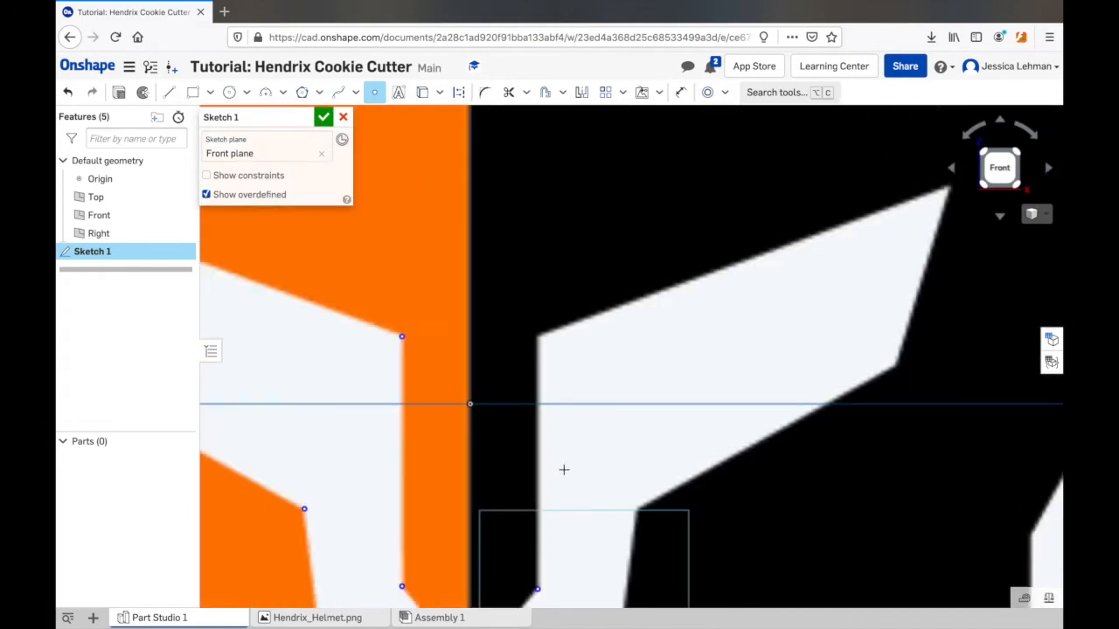
Step: Place points at the black half's upper nose guard corner and at the upper and lower outer corners of its eye opening
scroll(562, 384, "up", 4)
left_click(492, 242)
scroll(642, 263, "down", 4)
scroll(659, 203, "up", 4)
left_click(659, 202)
scroll(659, 202, "down", 4)
scroll(620, 315, "up", 4)
left_click(583, 360)
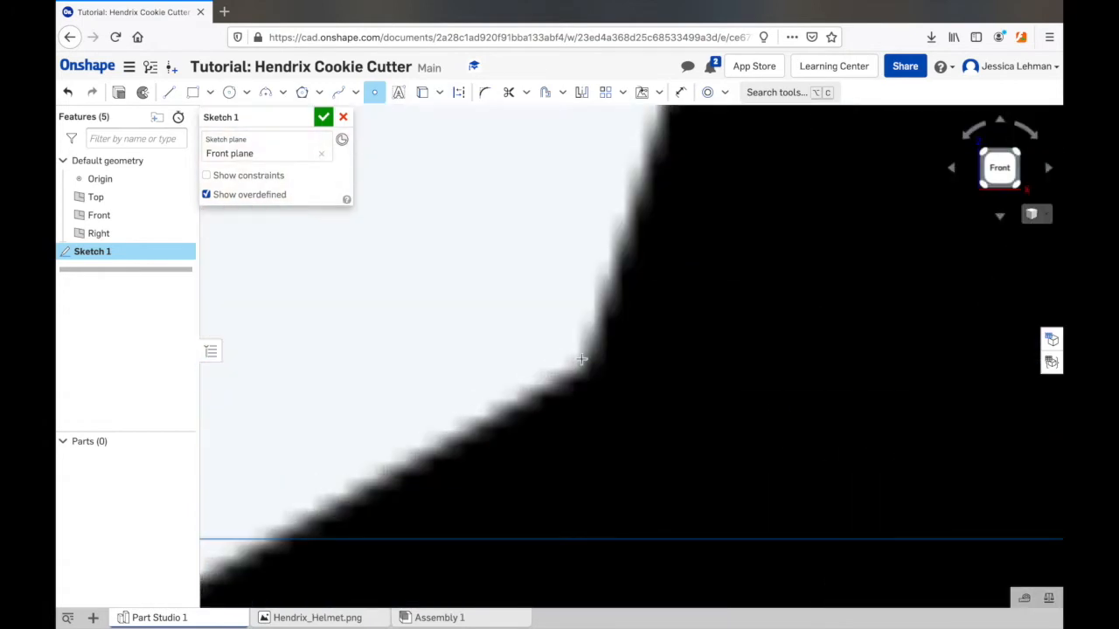
scroll(583, 360, "down", 4)
Step: Place points at the two corners along the inner edge of the black cheek guard
middle_click_drag(346, 464, 639, 243)
left_click(584, 303)
scroll(560, 306, "down", 4)
scroll(525, 384, "up", 5)
left_click(569, 391)
scroll(570, 391, "down", 4)
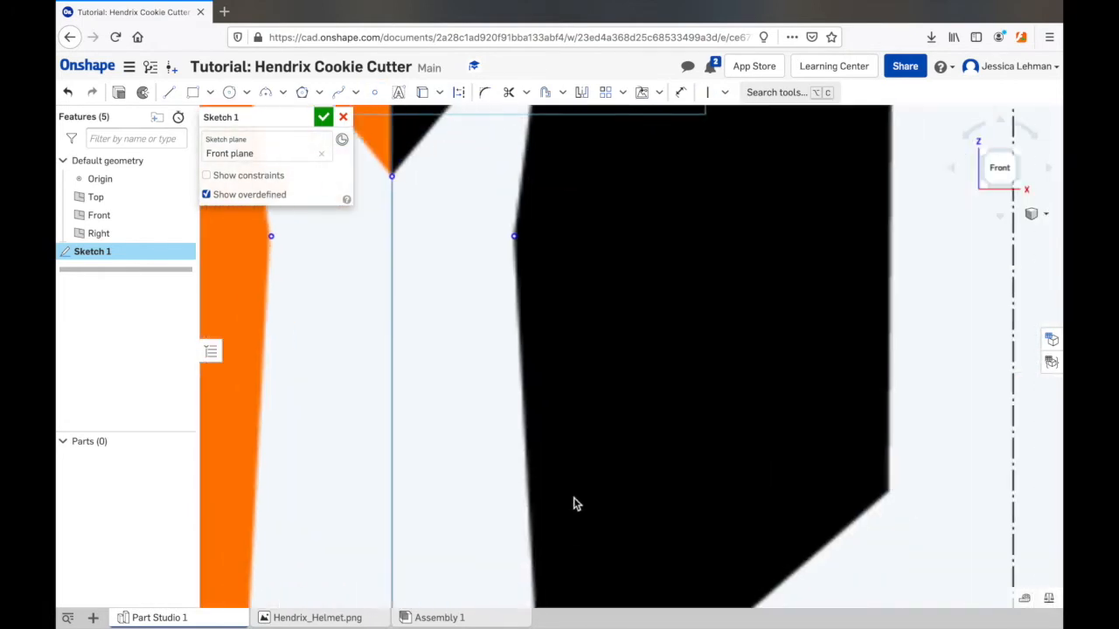
Step: Place a point at the bottom tip of the black cheek guard, on the image's lower edge, undoing a misplaced attempt
middle_click_drag(575, 505, 609, 197)
scroll(612, 527, "up", 3)
middle_click_drag(612, 527, 604, 345)
left_click(553, 265)
scroll(555, 265, "down", 4)
scroll(572, 265, "up", 5)
left_click(69, 93)
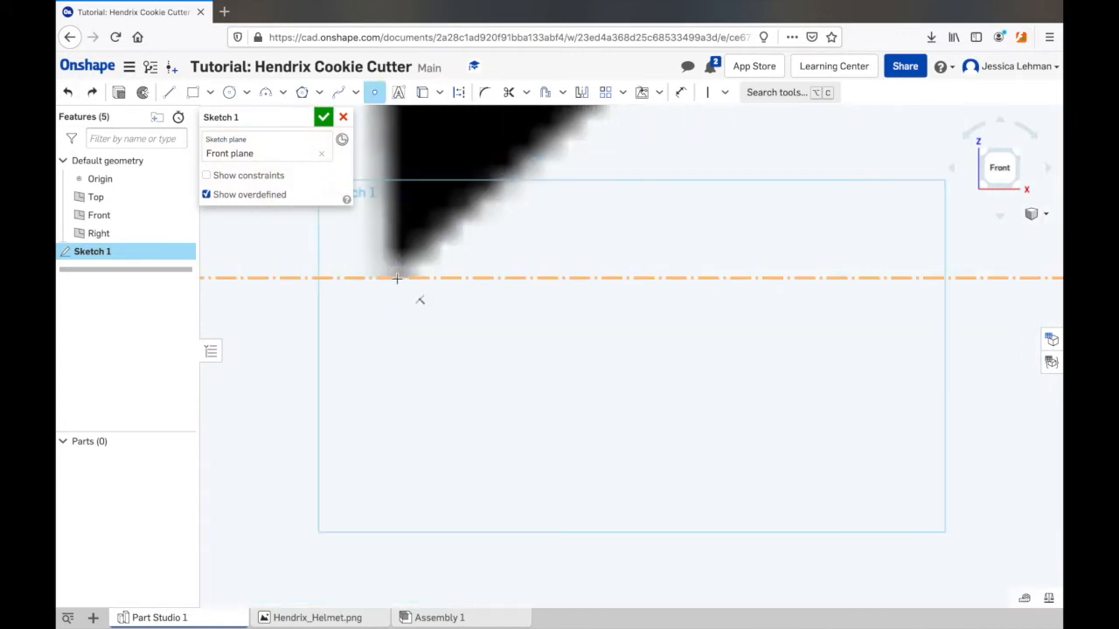
scroll(390, 278, "down", 2)
left_click(392, 277)
scroll(392, 277, "down", 4)
Step: Place points at the lower and upper outer corners of the black cheek guard
middle_click_drag(506, 254, 349, 533)
left_click(662, 324)
mouse_move(685, 148)
middle_mouse_down()
mouse_move(617, 367)
mouse_move(921, 385)
mouse_move(776, 570)
middle_mouse_up()
scroll(595, 267, "up", 4)
left_click(595, 268)
scroll(595, 268, "down", 4)
Step: Place points at the widest side corner and the upper corner of the black half's outline, completing the helmet's corner points
scroll(690, 397, "up", 5)
left_click(497, 468)
scroll(921, 385, "down", 5)
scroll(668, 206, "up", 4)
left_click(639, 288)
scroll(638, 288, "down", 4)
middle_click_drag(359, 219, 621, 347)
scroll(821, 382, "down", 6)
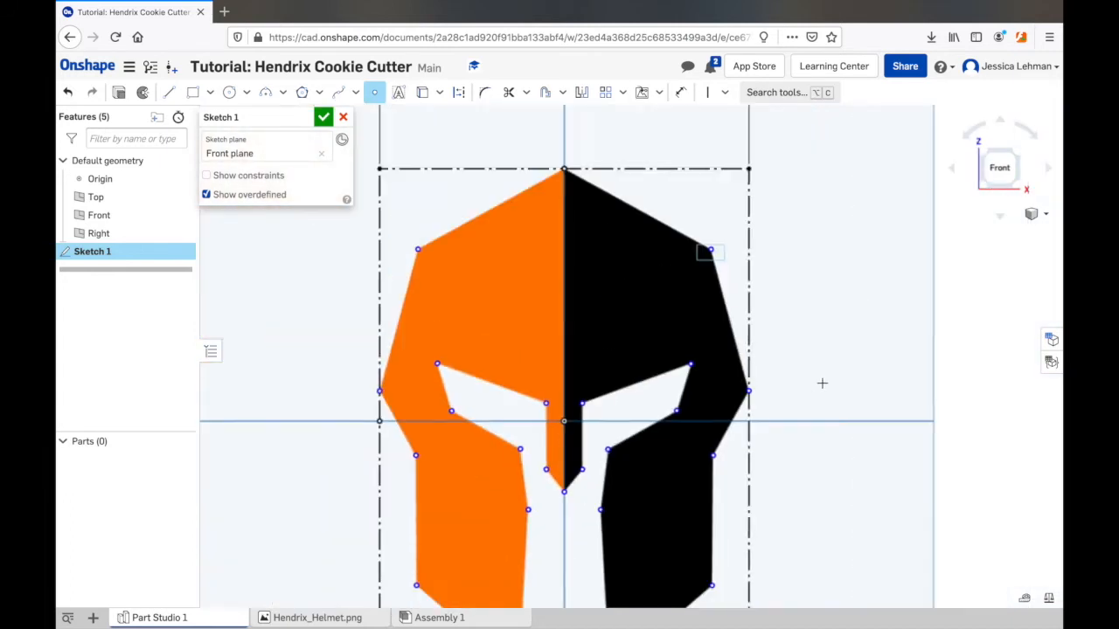
key("Escape")
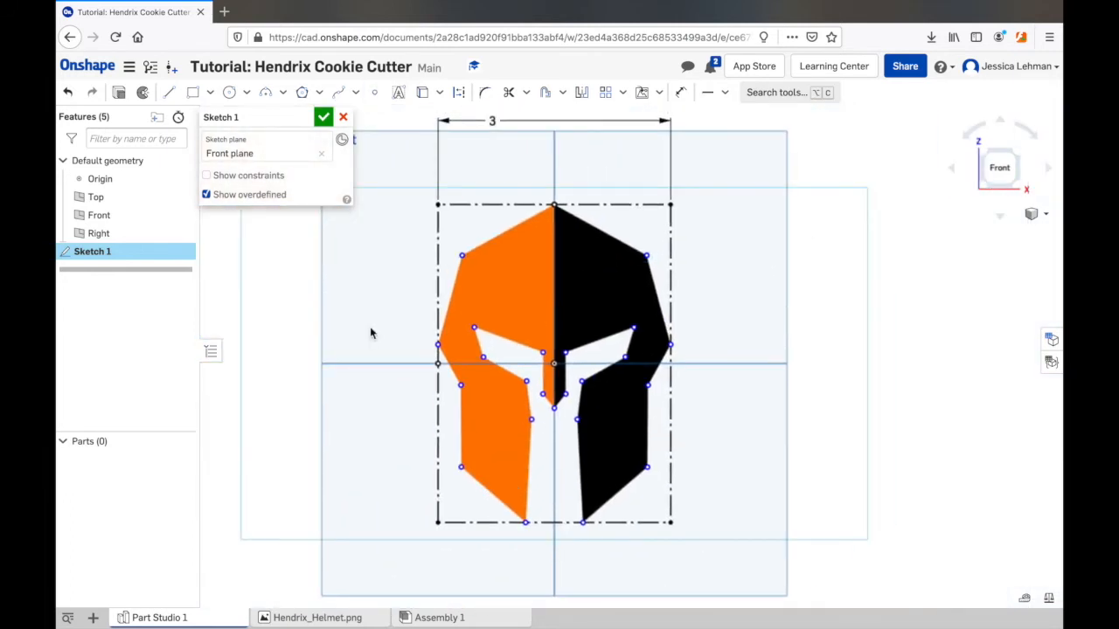
Step: Finish the sketch of traced corner points and start a new sketch on the Front plane
left_click(323, 117)
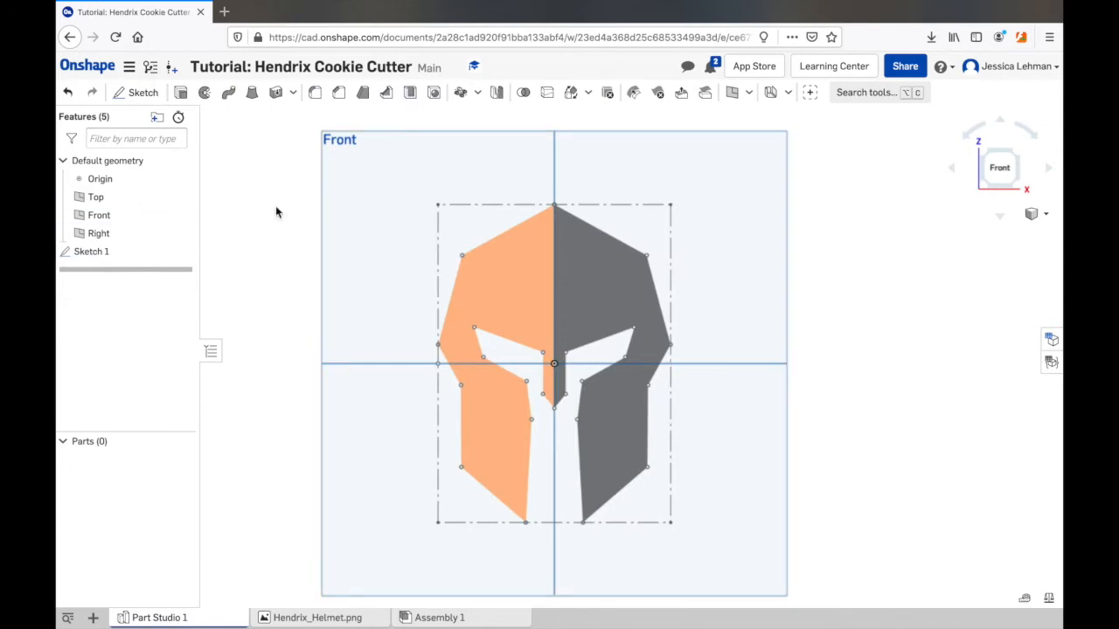
left_click(132, 93)
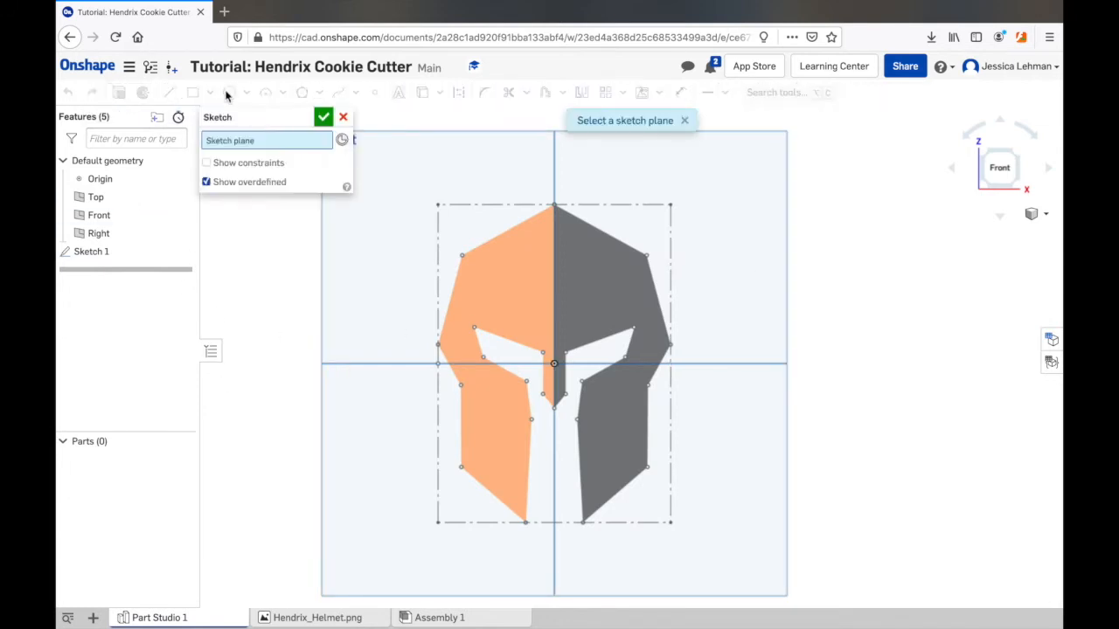
left_click(730, 207)
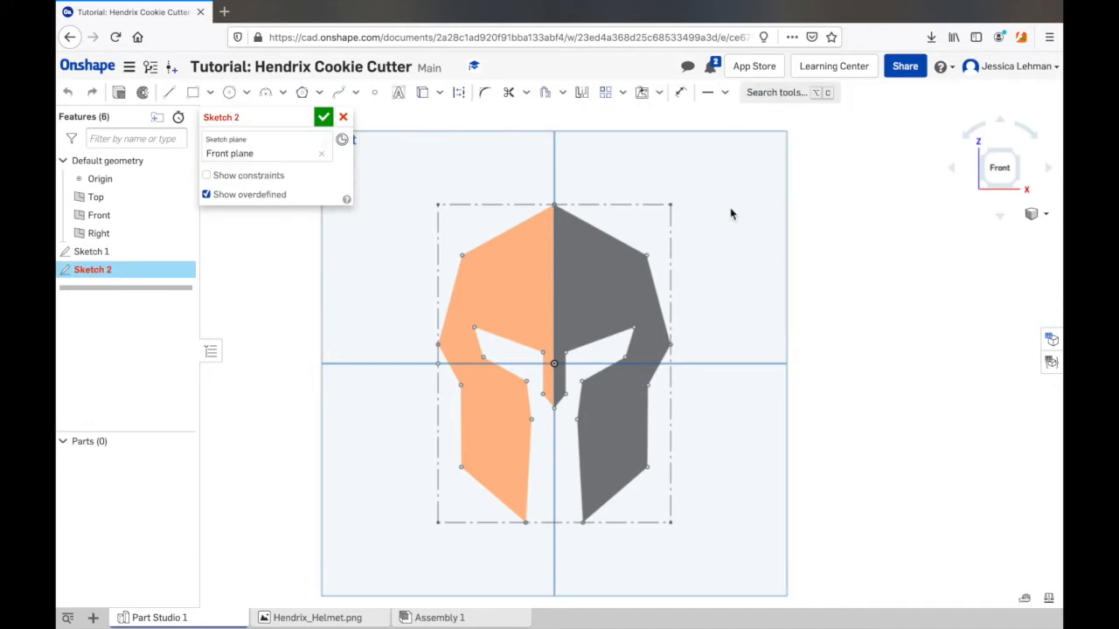
Step: Draw a closed chain of lines through the helmet's outer corner points, bridging the two bottom tips, and finish the sketch
left_click(171, 95)
left_click(553, 206)
left_click(462, 255)
left_click(438, 345)
left_click(460, 384)
left_click(460, 468)
left_click(525, 523)
left_click(583, 523)
left_click(646, 468)
left_click(648, 385)
left_click(670, 346)
left_click(647, 255)
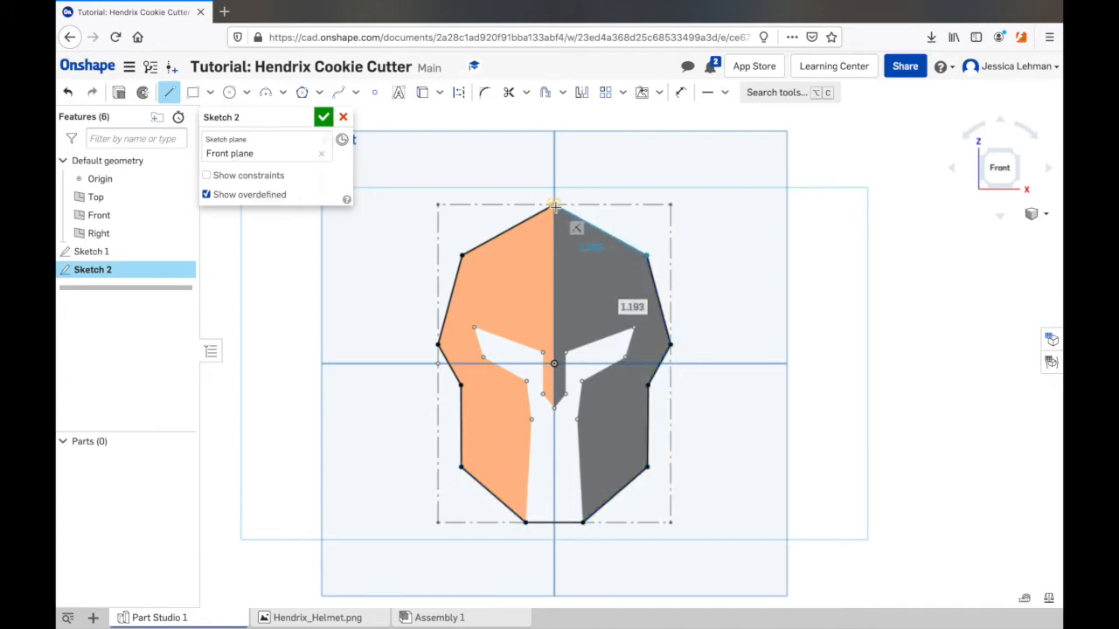
left_click(554, 205)
left_click(323, 116)
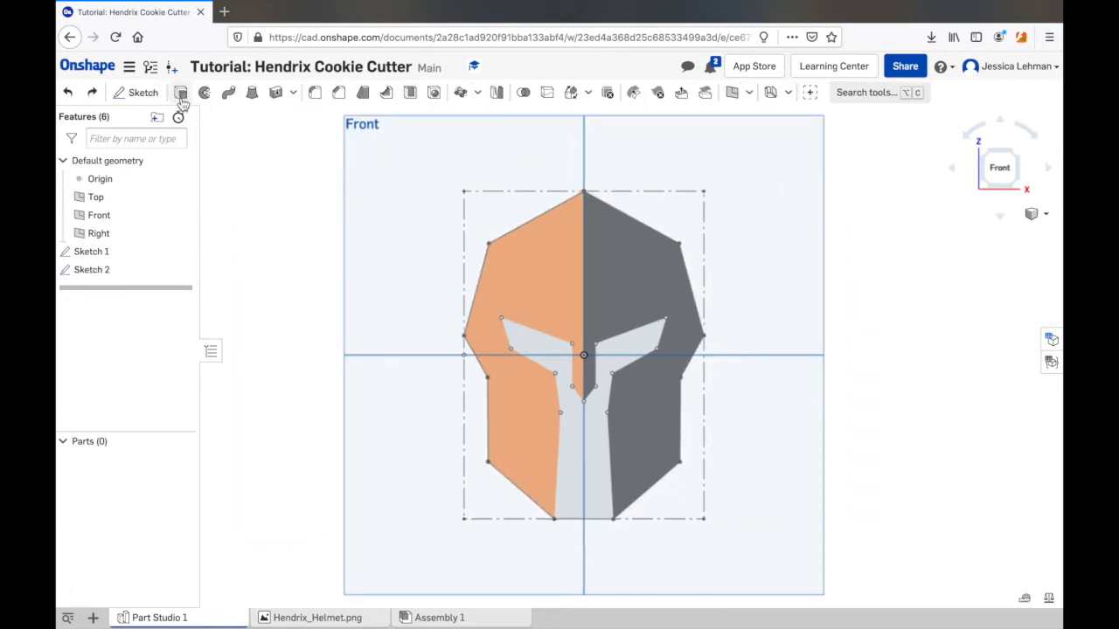
Step: Extrude the helmet outline region as a new solid with a blind depth of 1 in
left_click(180, 94)
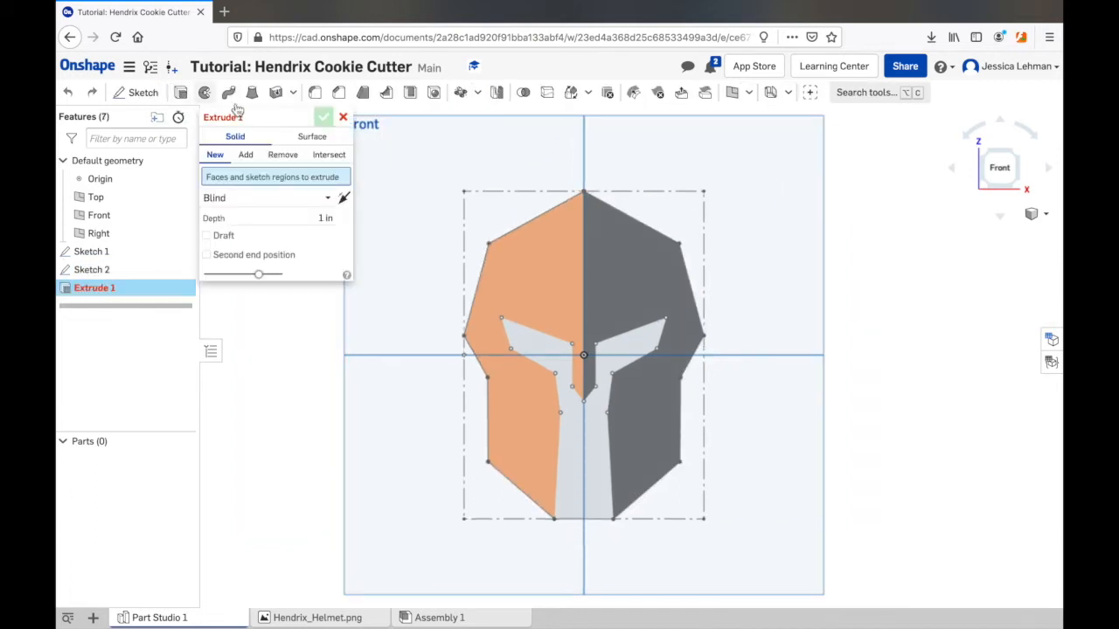
left_click(593, 259)
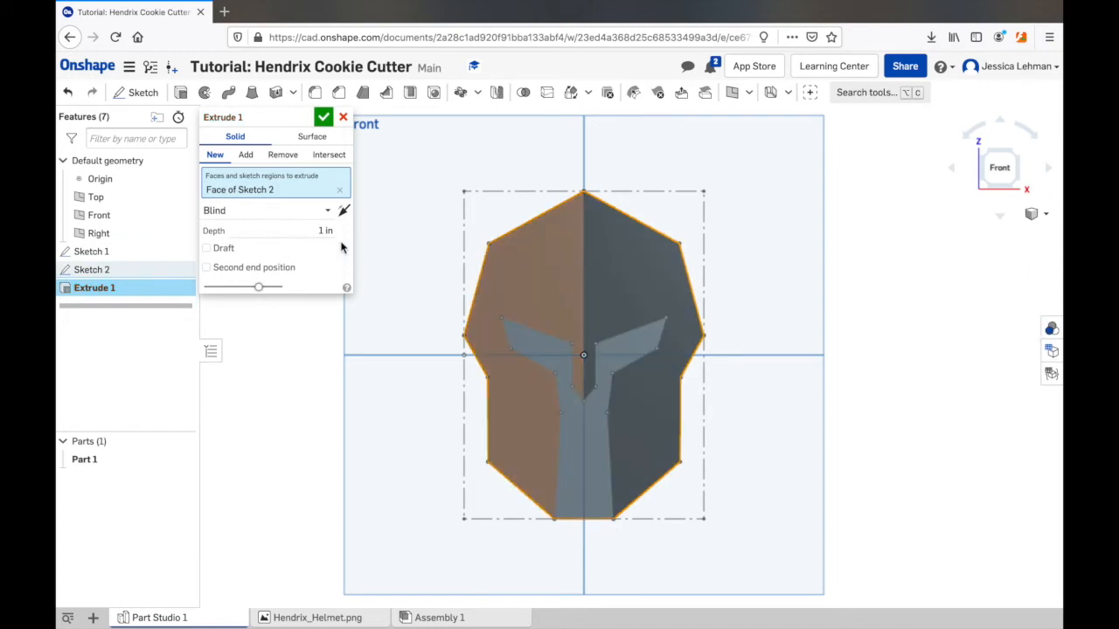
left_click(322, 119)
Step: Shell the helmet solid to a 2 mm wall thickness, removing its front and back faces
key("shift+7")
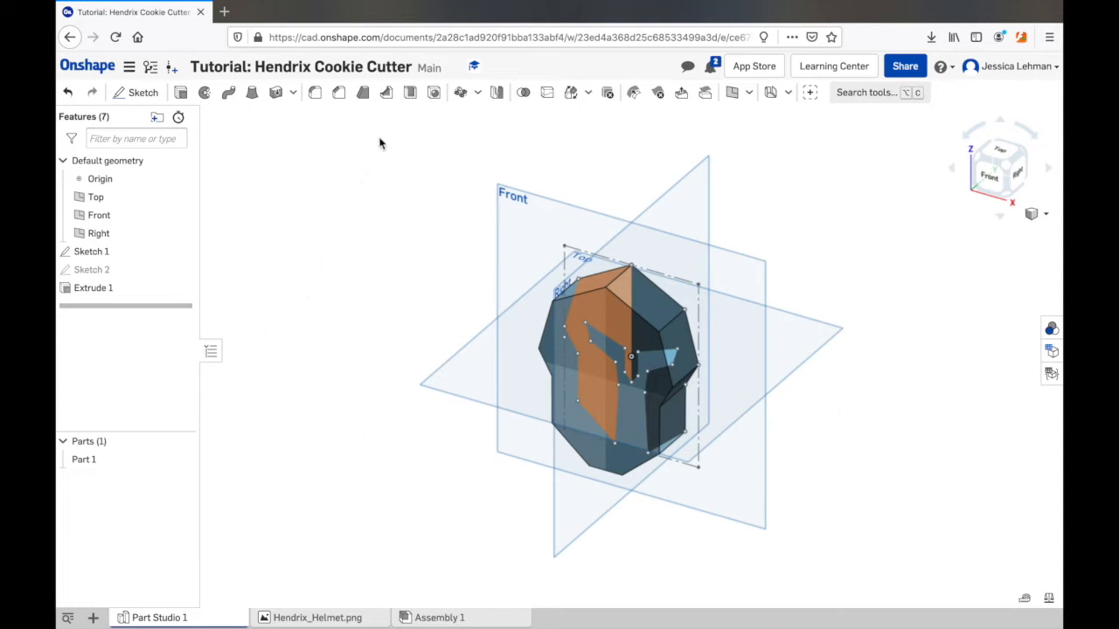
left_click(411, 94)
left_click(602, 342)
right_click_drag(833, 226, 730, 238)
left_click(635, 306)
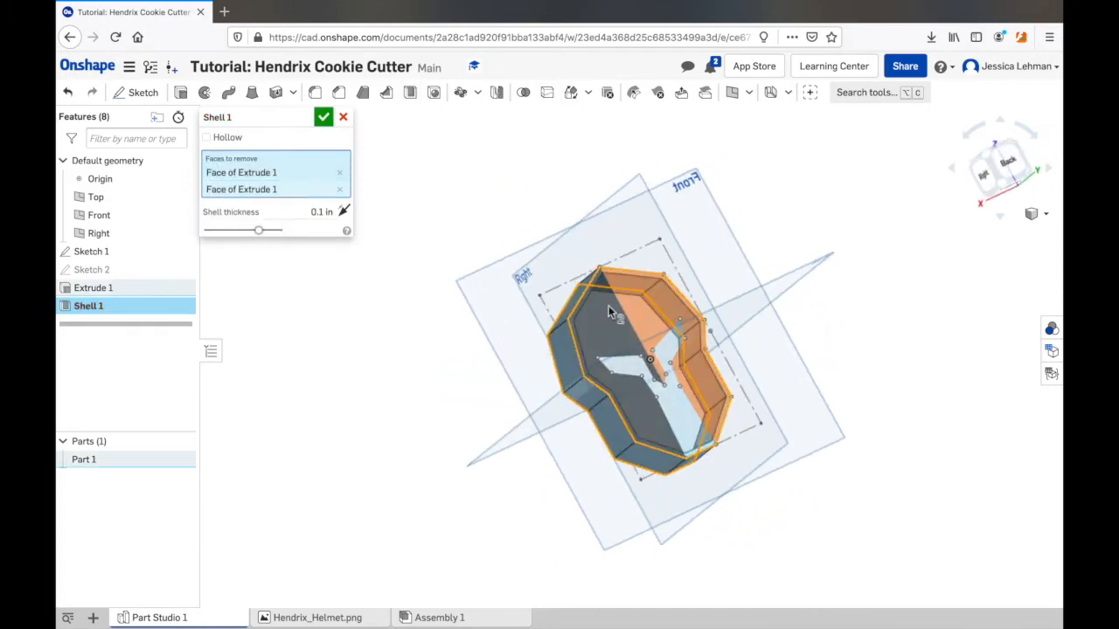
right_click_drag(410, 347, 381, 256)
left_click(322, 211)
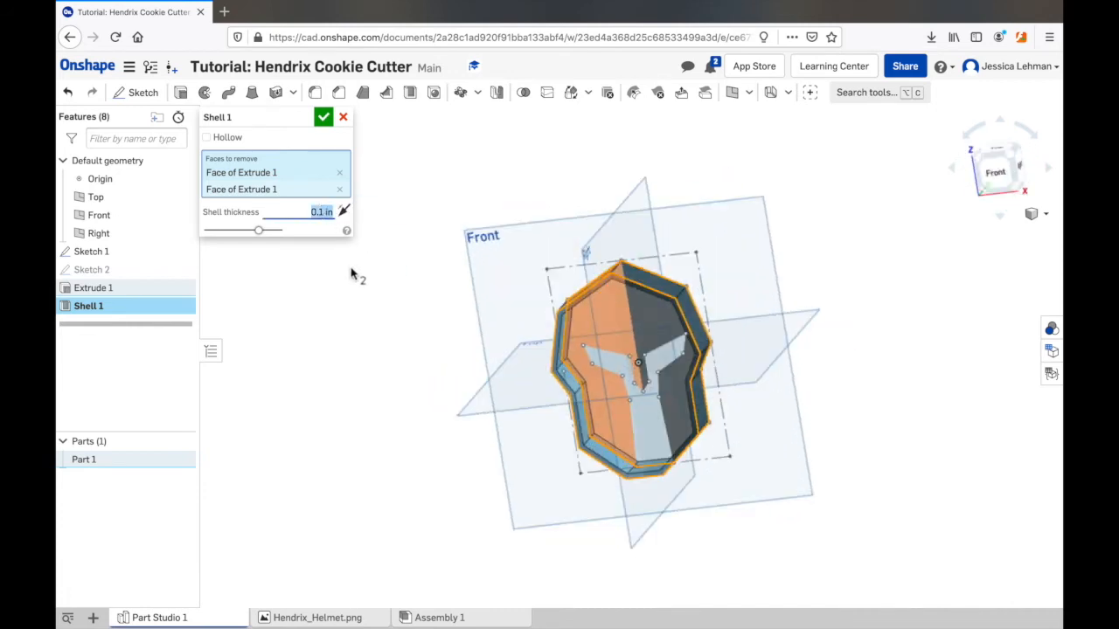
type("2mm")
key("Return")
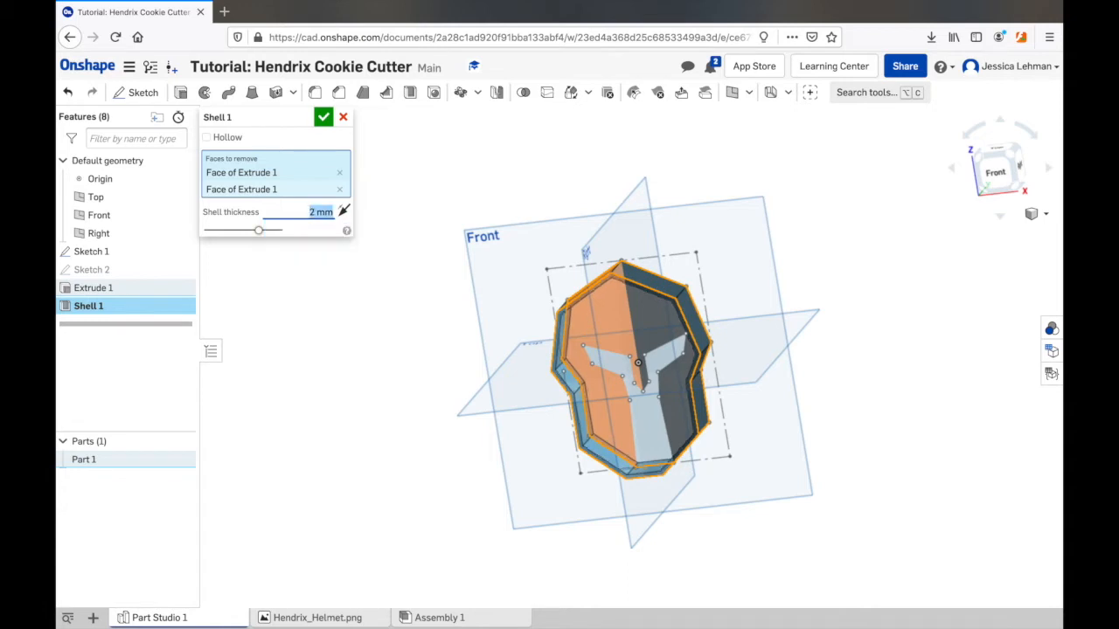
left_click(324, 117)
Step: Start an equal-distance chamfer of 1 mm on the upper outer rim edge of the helmet's orange side
right_click_drag(358, 329, 348, 309)
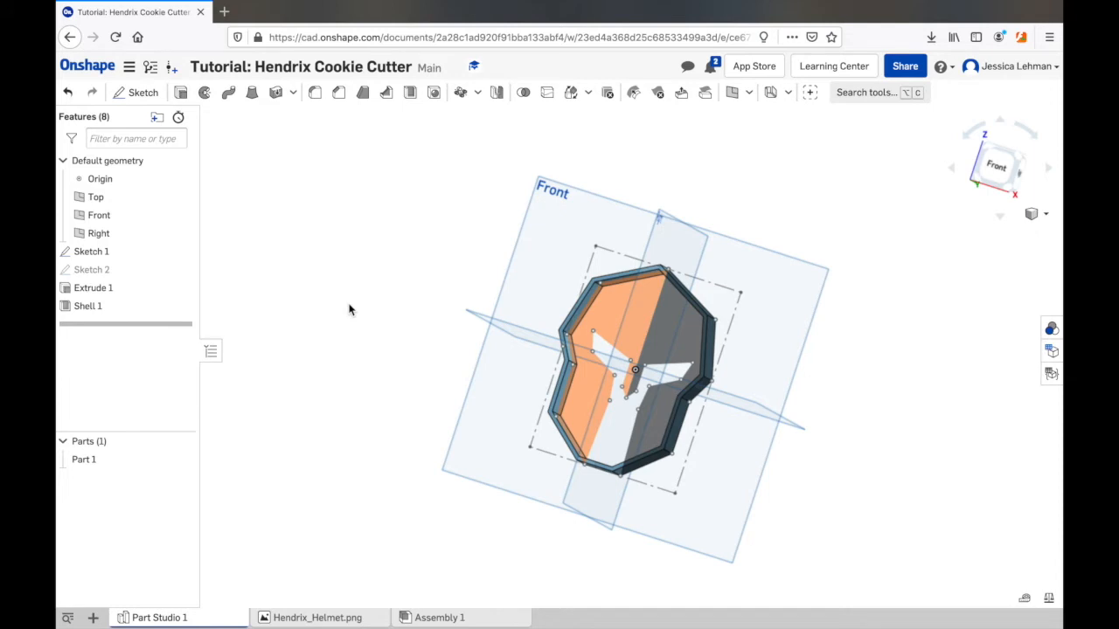
left_click(341, 98)
scroll(589, 248, "up", 5)
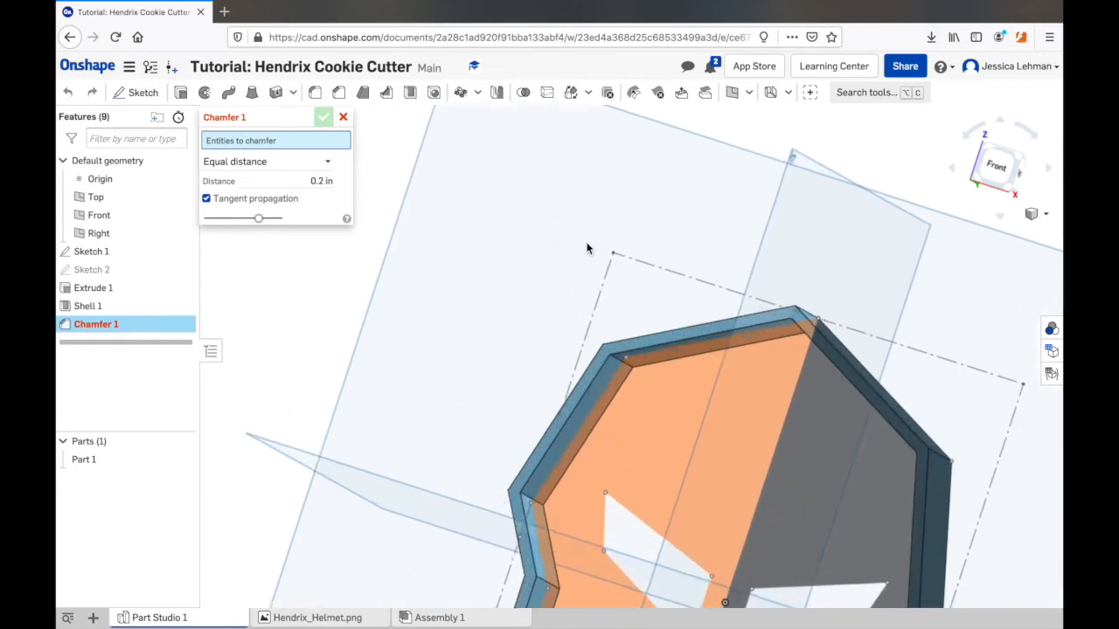
left_click(705, 335)
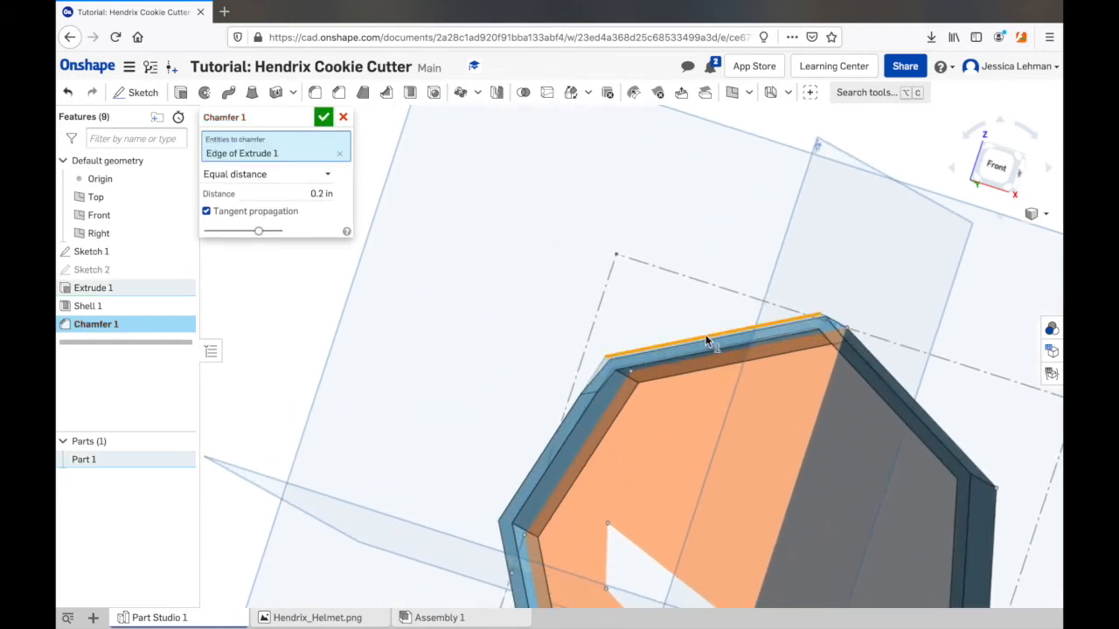
left_click(322, 193)
type("1")
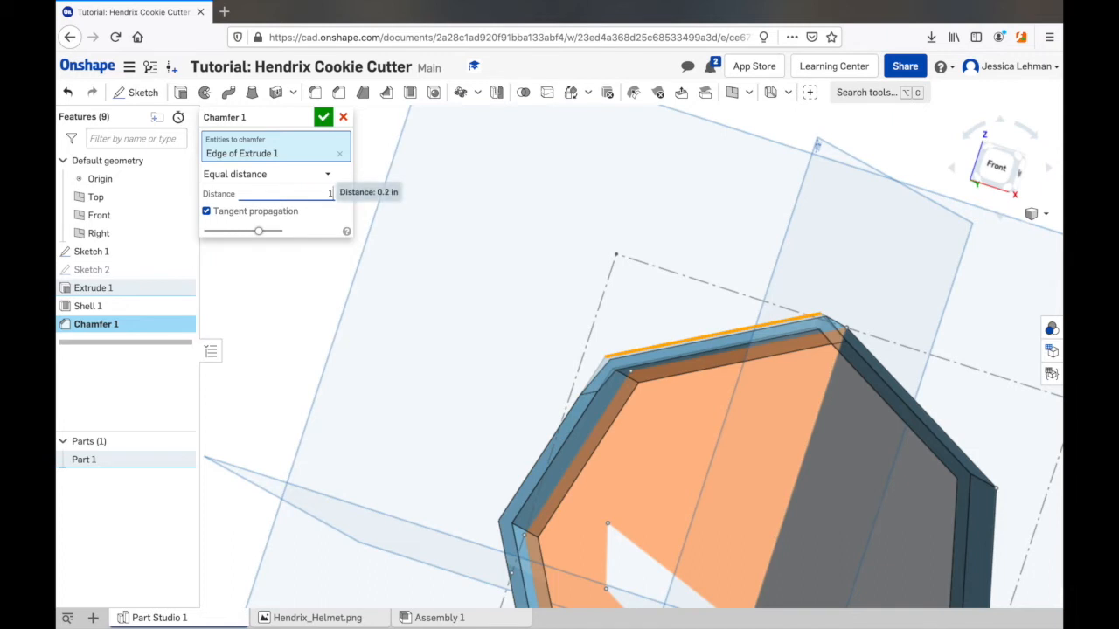
type(" mm")
key("Return")
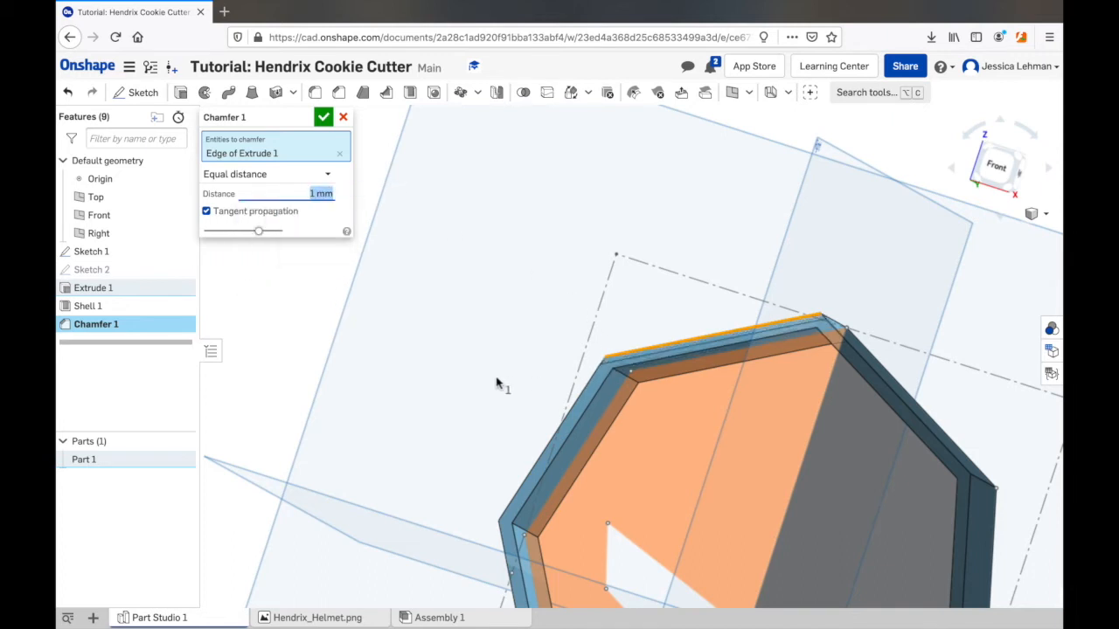
Step: Add the remaining outer edges around the front rim to the chamfer and apply it
middle_click_drag(496, 382, 520, 228)
left_click(552, 313)
left_click(528, 417)
middle_click_drag(532, 480, 553, 285)
left_click(554, 285)
left_click(539, 482)
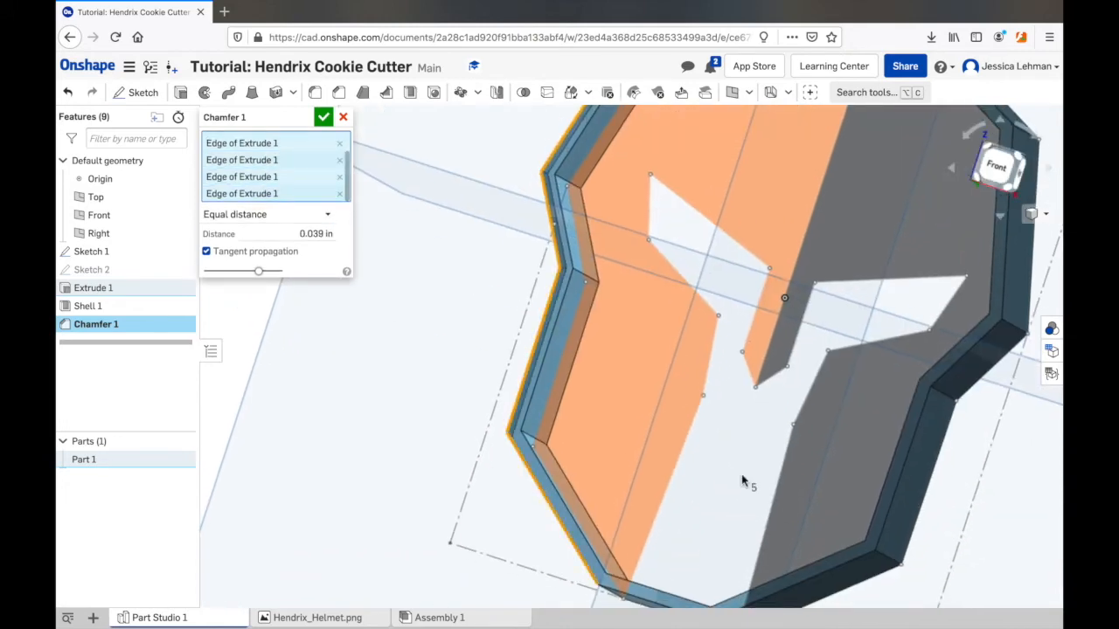
middle_click_drag(741, 480, 600, 330)
left_click(533, 460)
left_click(645, 436)
left_click(768, 330)
middle_click_drag(787, 263, 587, 542)
left_click(629, 482)
left_click(668, 354)
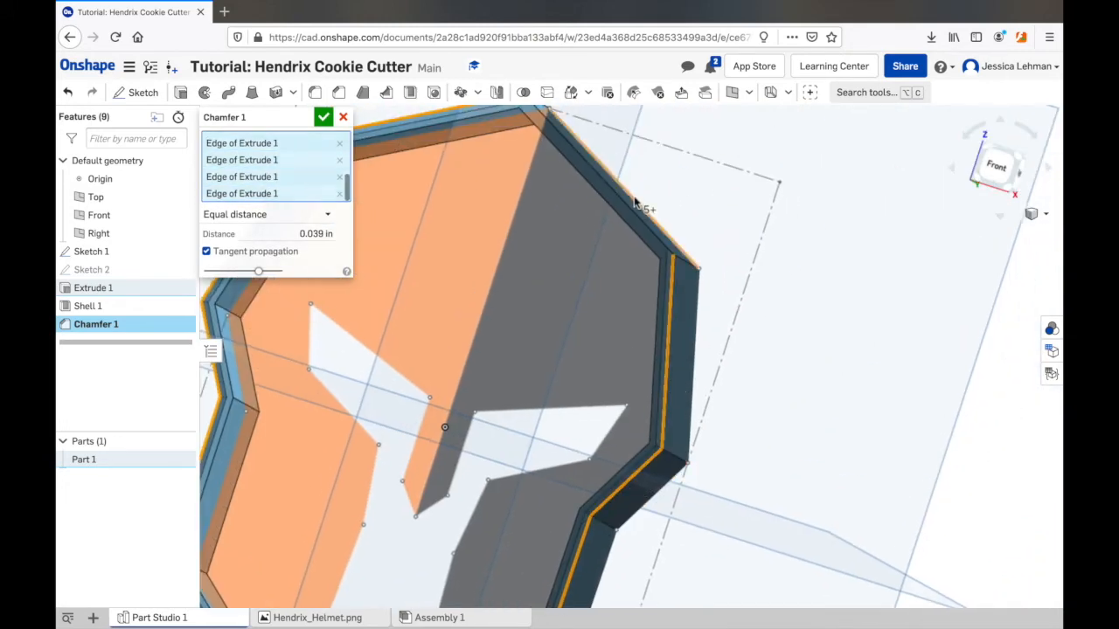
middle_click_drag(636, 203, 778, 284)
left_click(323, 116)
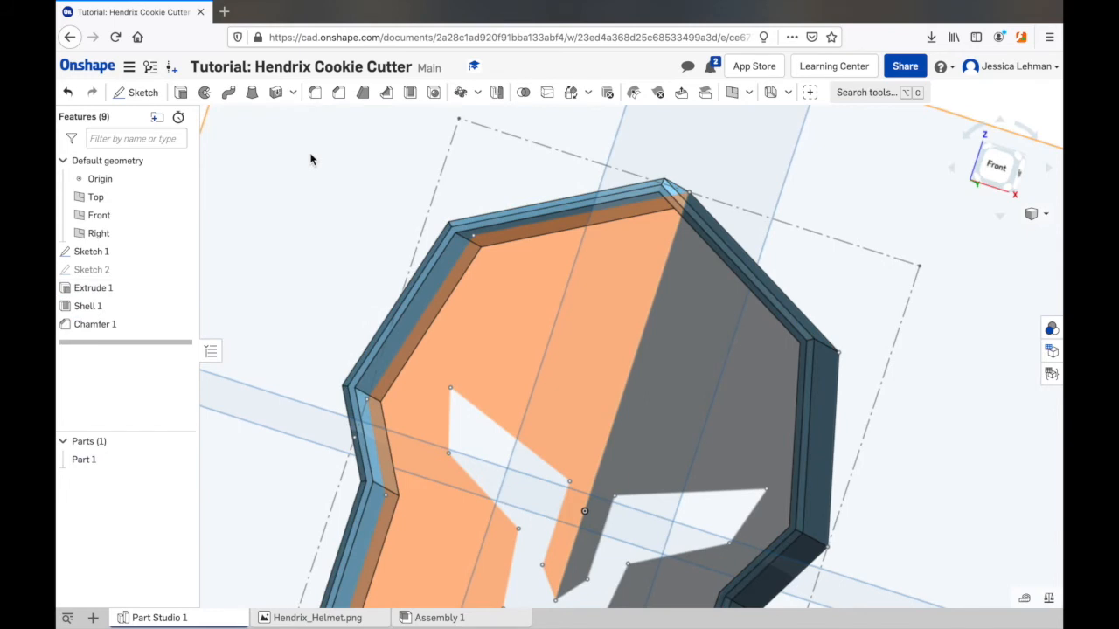
Step: Start a second equal-distance chamfer of 1 mm on the upper inner rim edge of the helmet's orange side
left_click(339, 95)
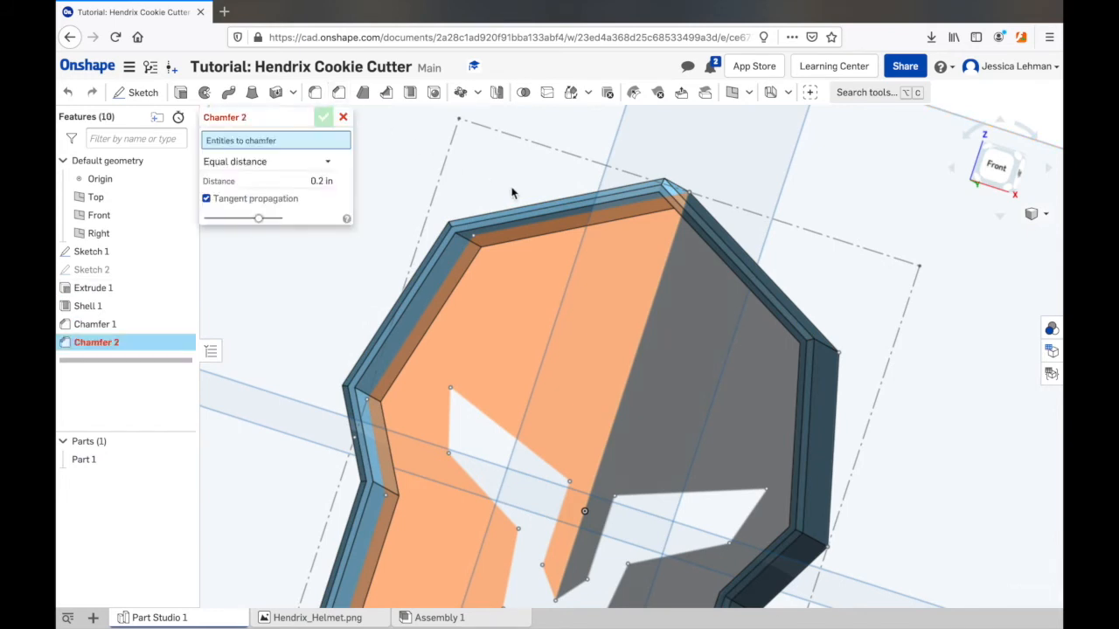
left_click(536, 217)
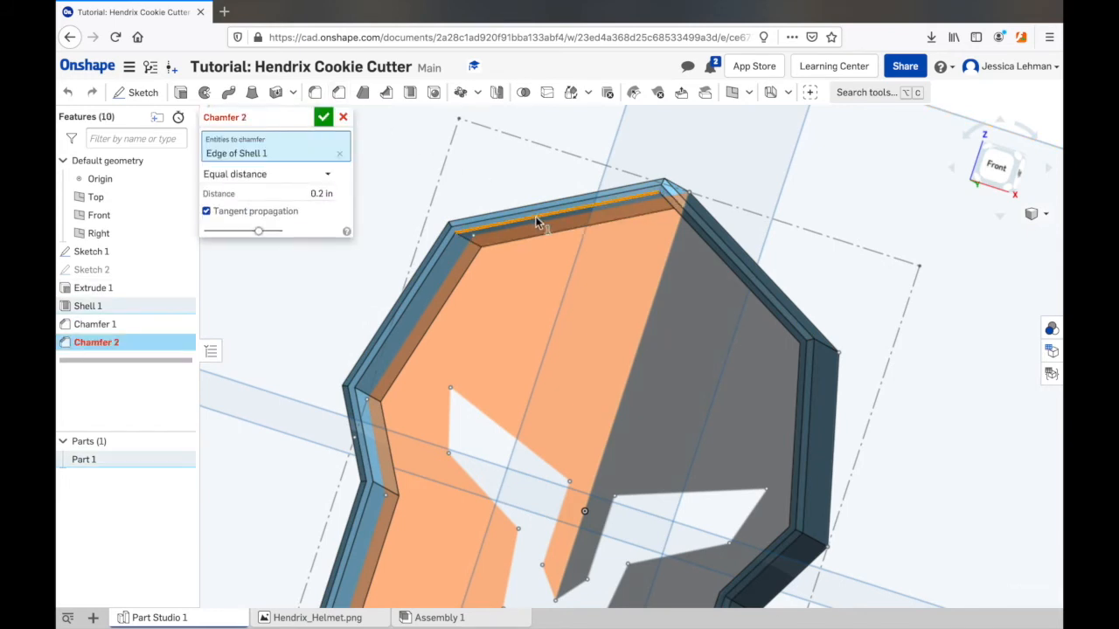
scroll(535, 216, "up", 5)
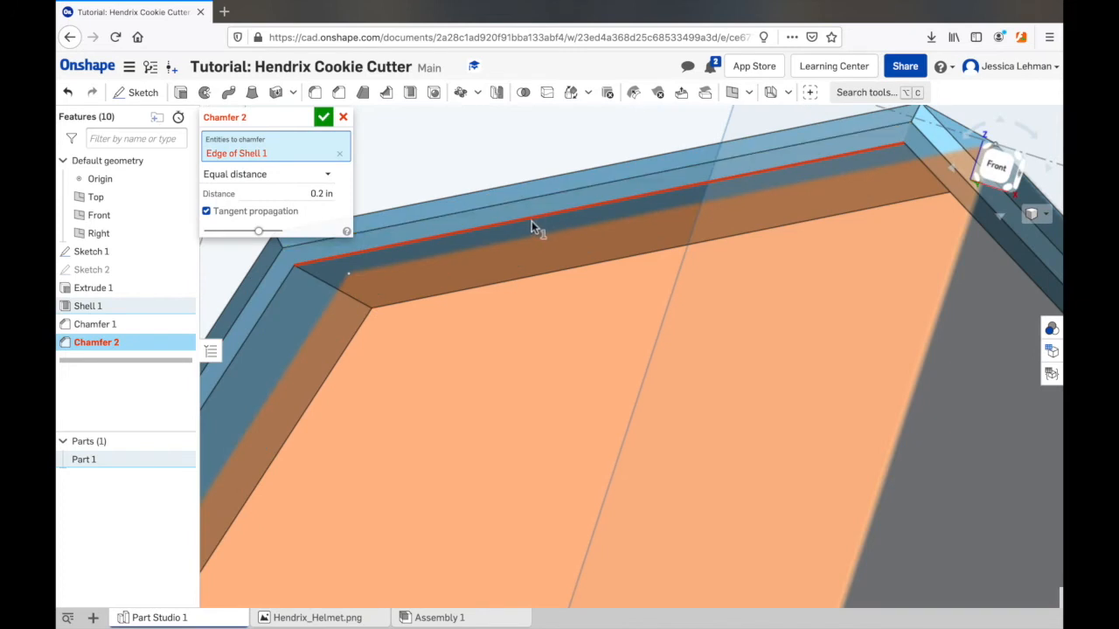
left_click(322, 193)
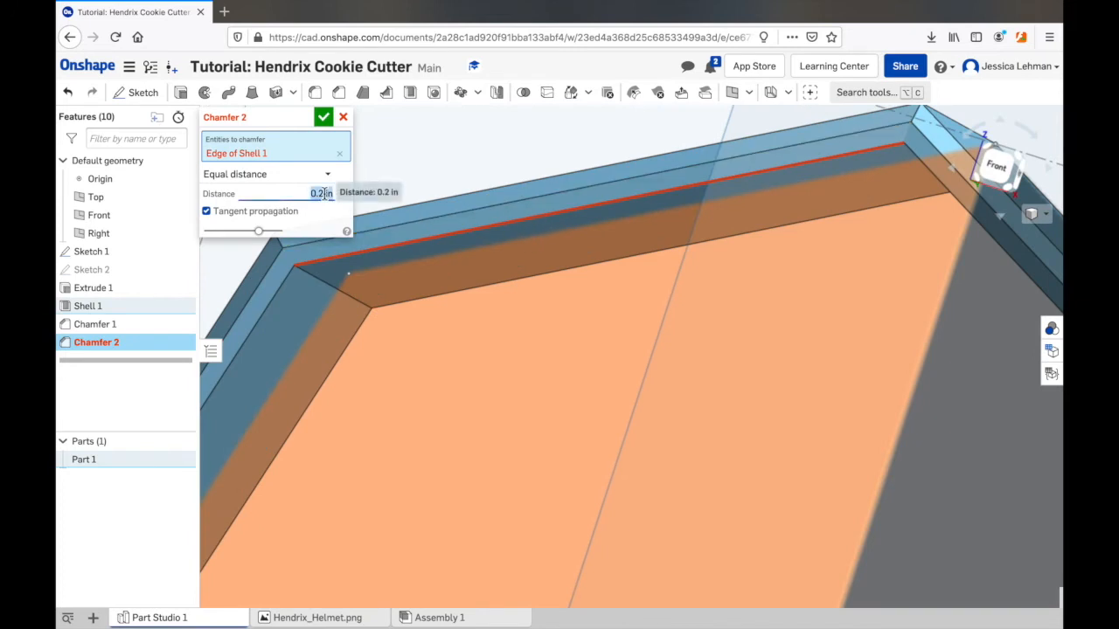
type("1 mm")
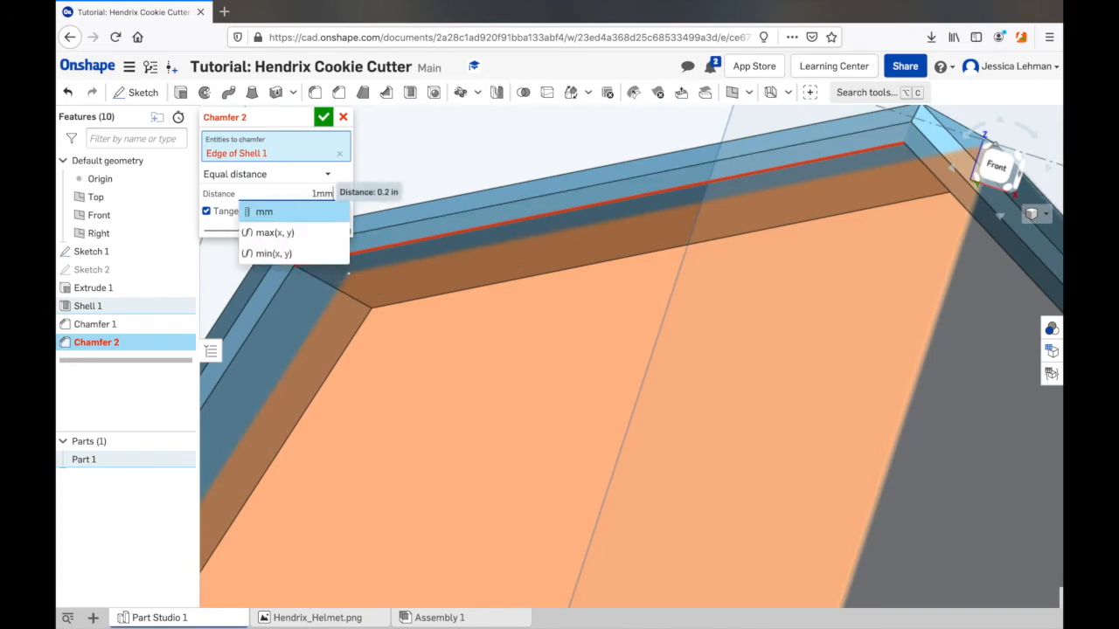
key("Return")
Step: Add the remaining inner edges around the front rim to the second chamfer and apply it
scroll(425, 119, "down", 10)
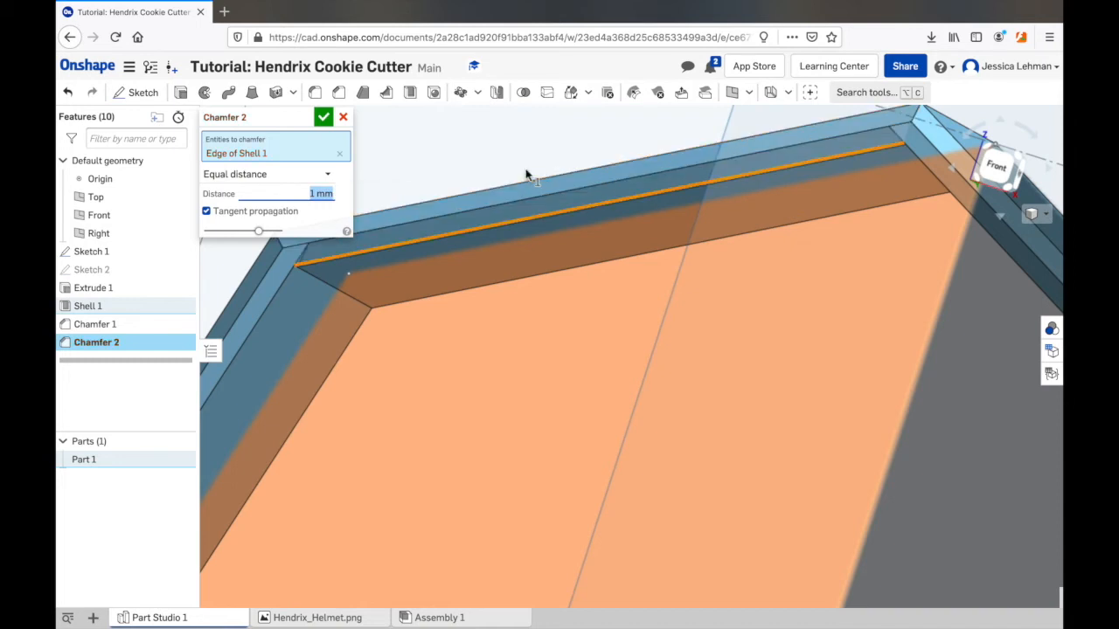
middle_click_drag(747, 198, 899, 203)
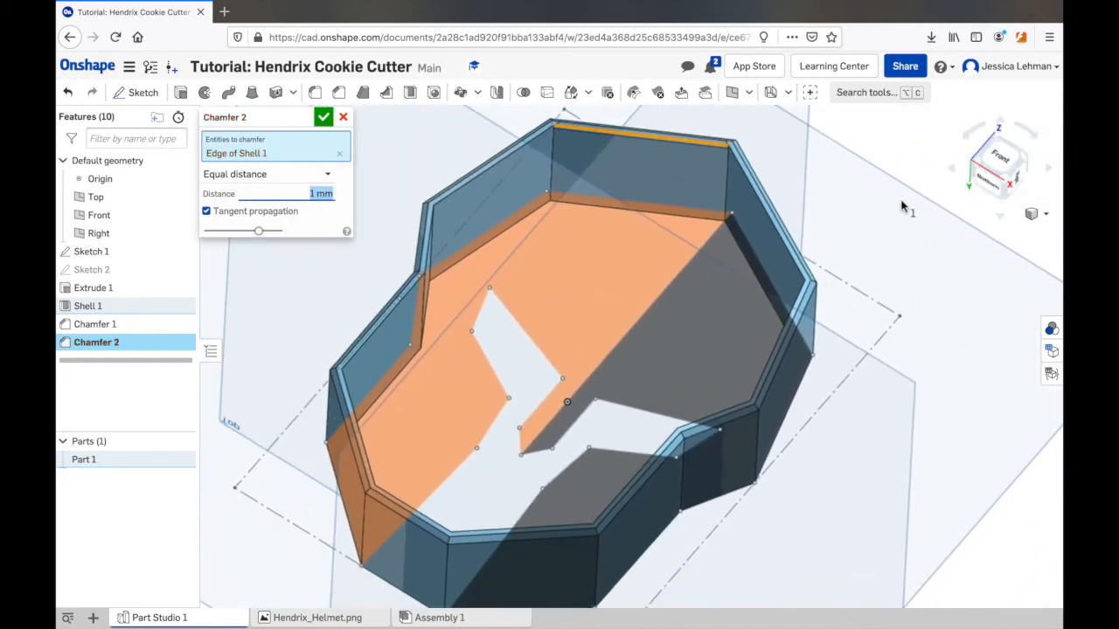
left_click(496, 158)
left_click(425, 240)
left_click(379, 323)
left_click(351, 423)
left_click(405, 506)
left_click(706, 422)
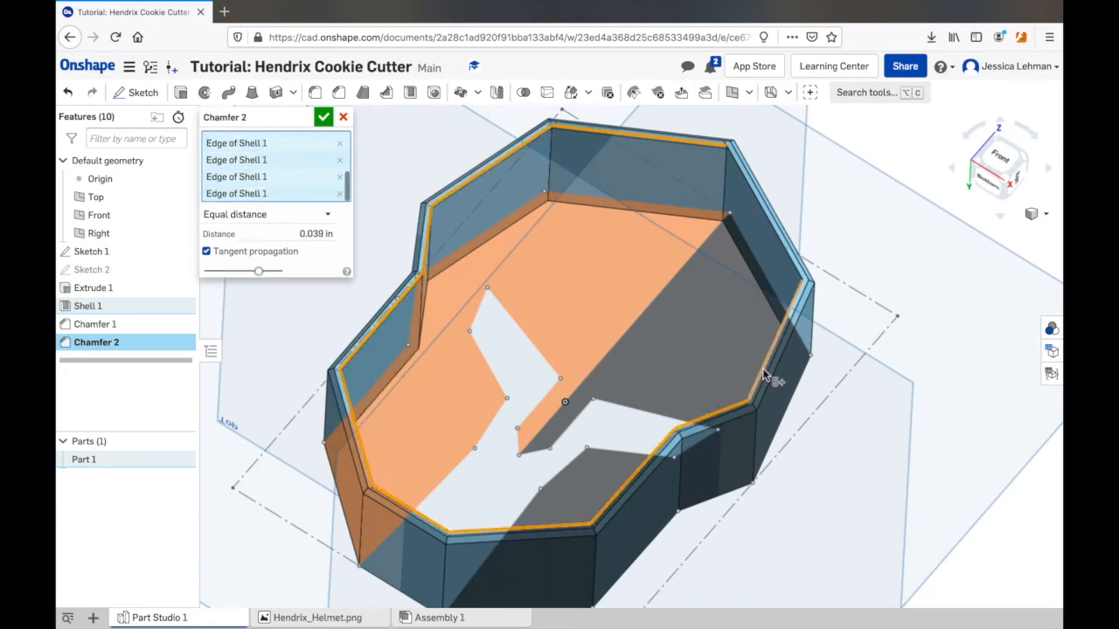
left_click(324, 117)
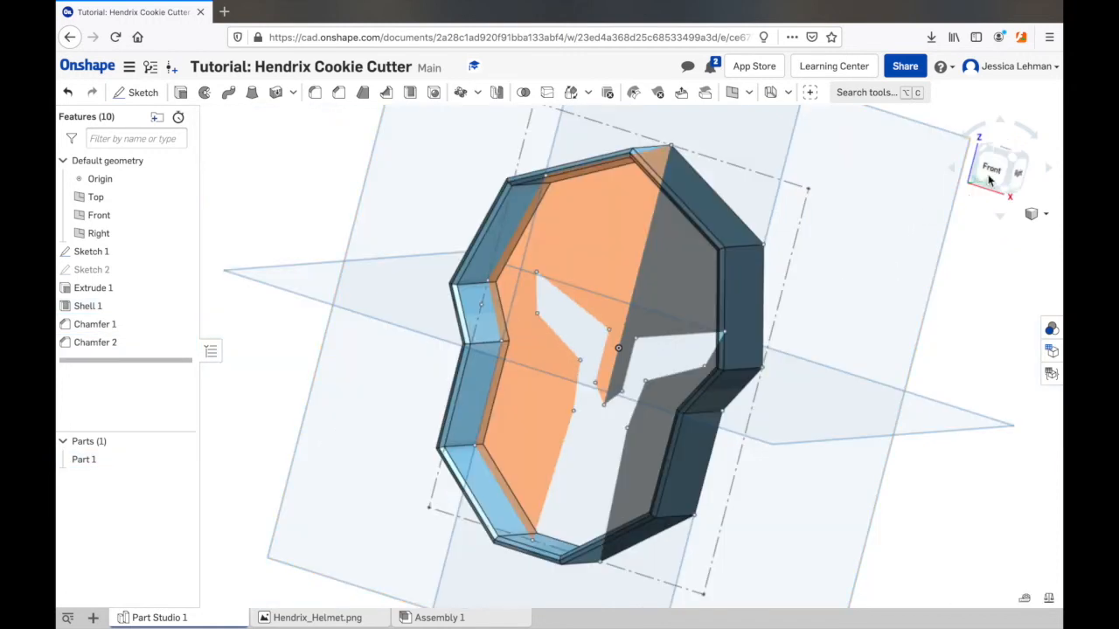
Step: Switch to the Front view and start a new sketch on the Front plane
left_click(989, 174)
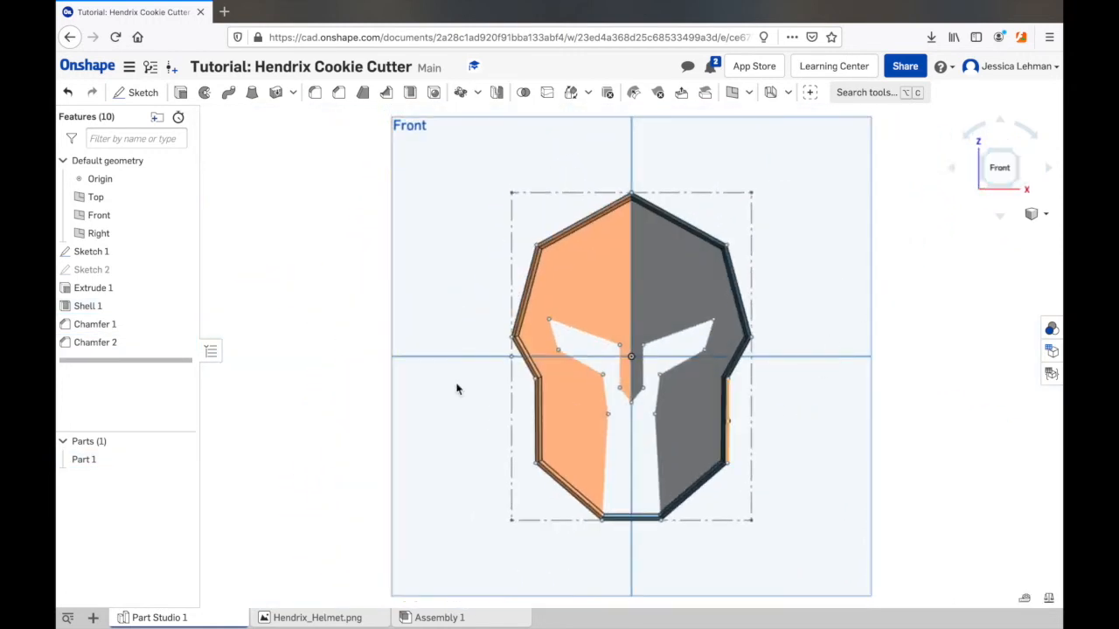
left_click(140, 95)
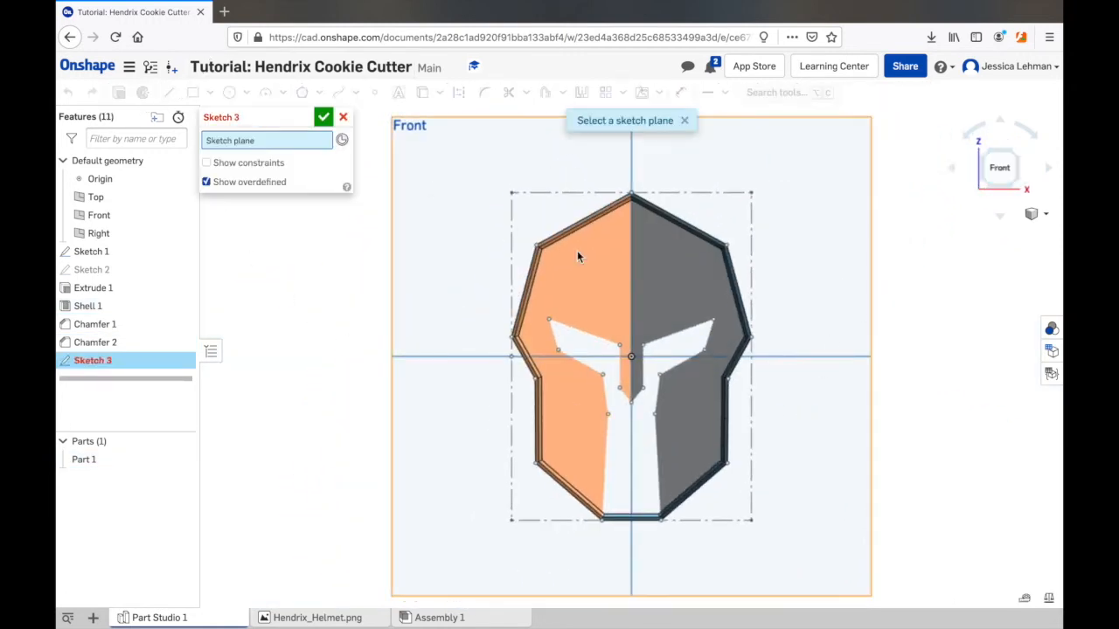
left_click(808, 251)
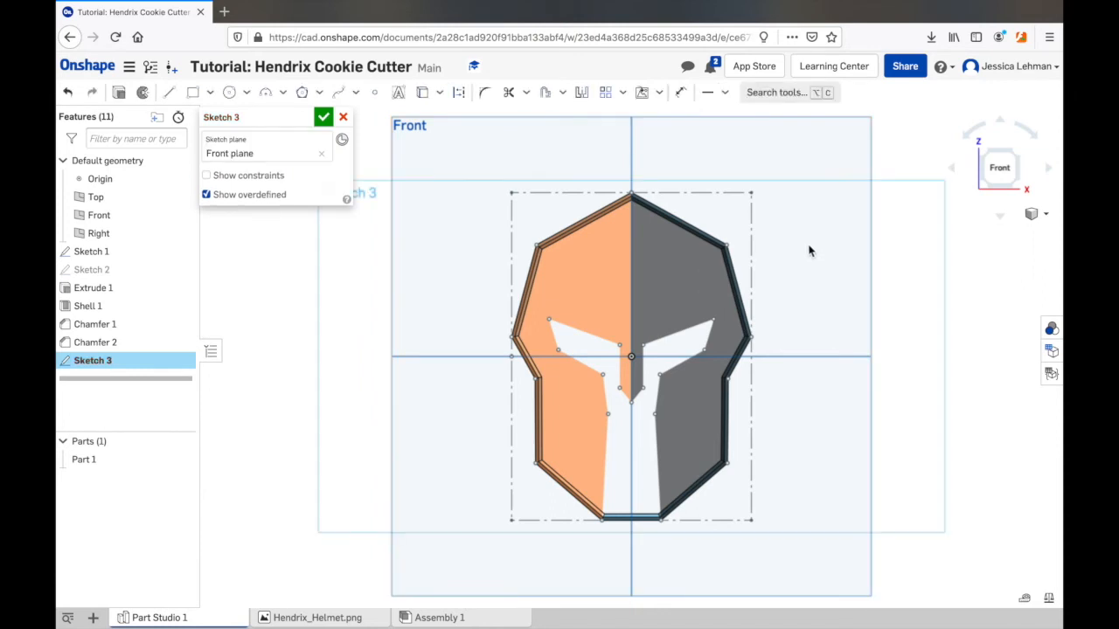
Step: Draw connected lines through the orange side's eye and inner cheek points, from the nose guard's upper corner to the bottom tip
left_click(170, 95)
left_click(620, 346)
left_click(549, 319)
left_click(559, 351)
left_click(603, 375)
left_click(609, 414)
left_click(602, 520)
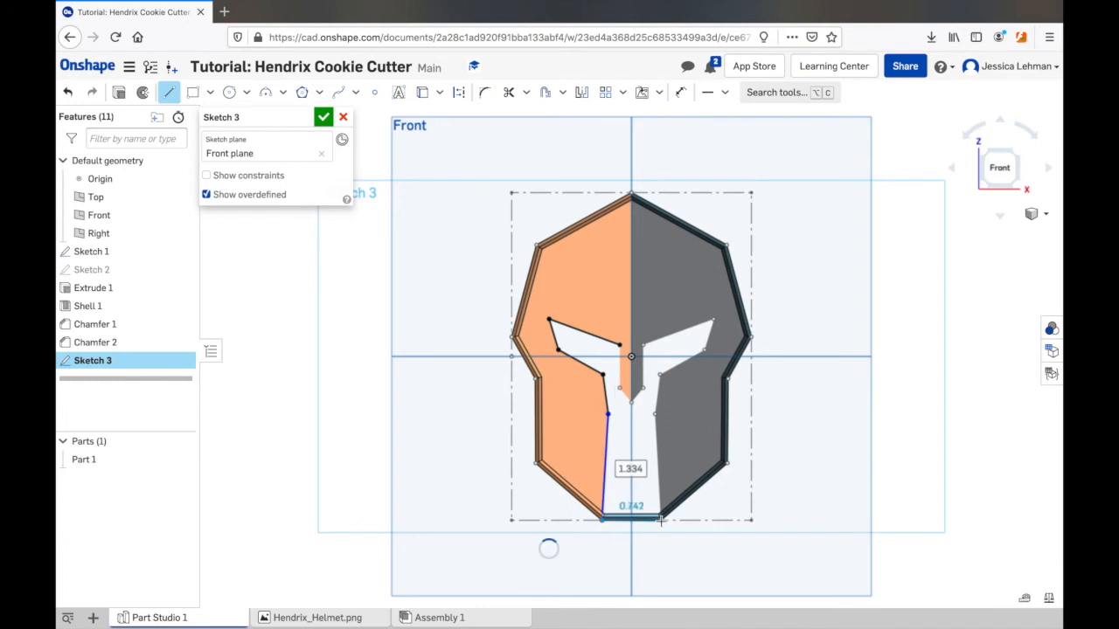
Step: Continue the lines across the bottom, up the black cheek and eye, and around the nose guard to close the face opening; finish the sketch
scroll(660, 521, "up", 3)
left_click(661, 519)
left_click(733, 231)
left_click(749, 180)
left_click(631, 223)
left_click(631, 296)
left_click(611, 320)
left_click(592, 296)
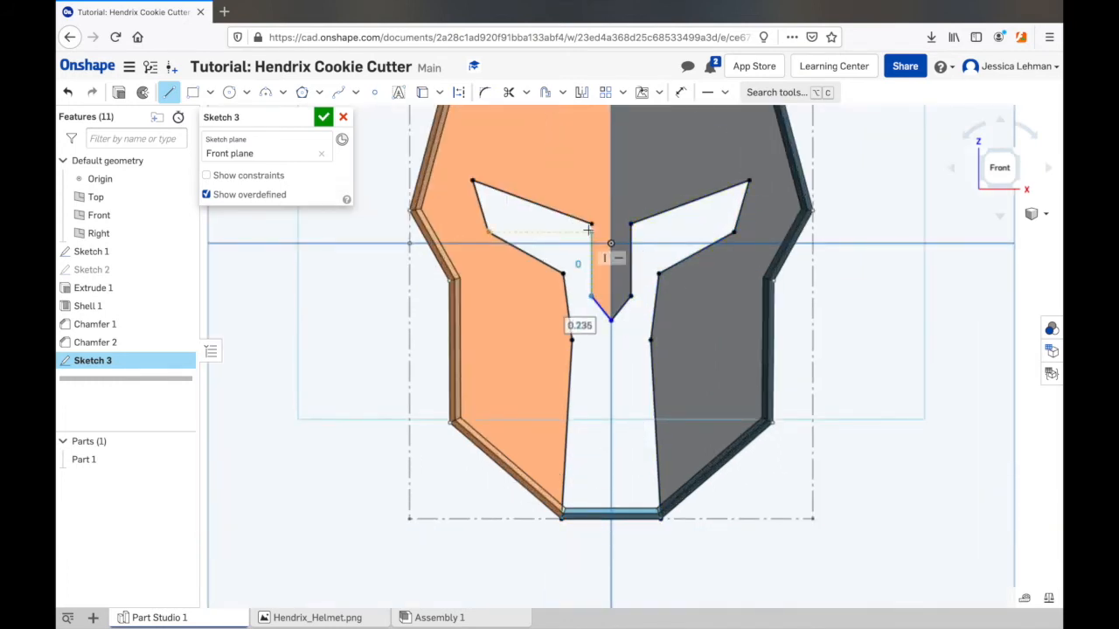
left_click(592, 224)
left_click(323, 117)
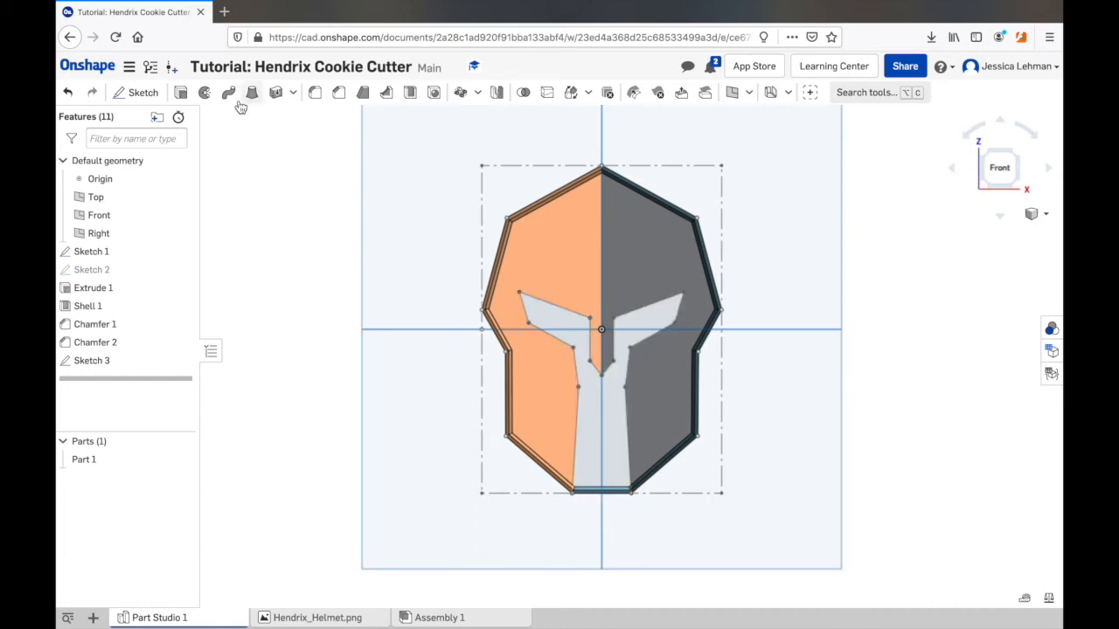
Step: Extrude the enclosed eye-and-mouth region of the face sketch as an addition to the cutter
left_click(181, 93)
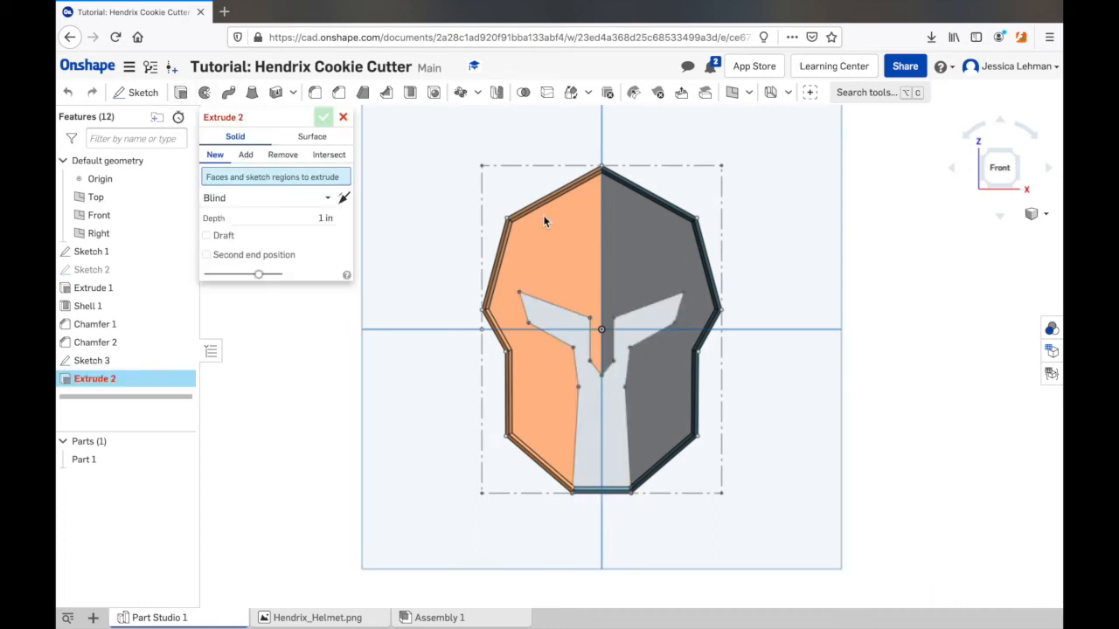
left_click(601, 430)
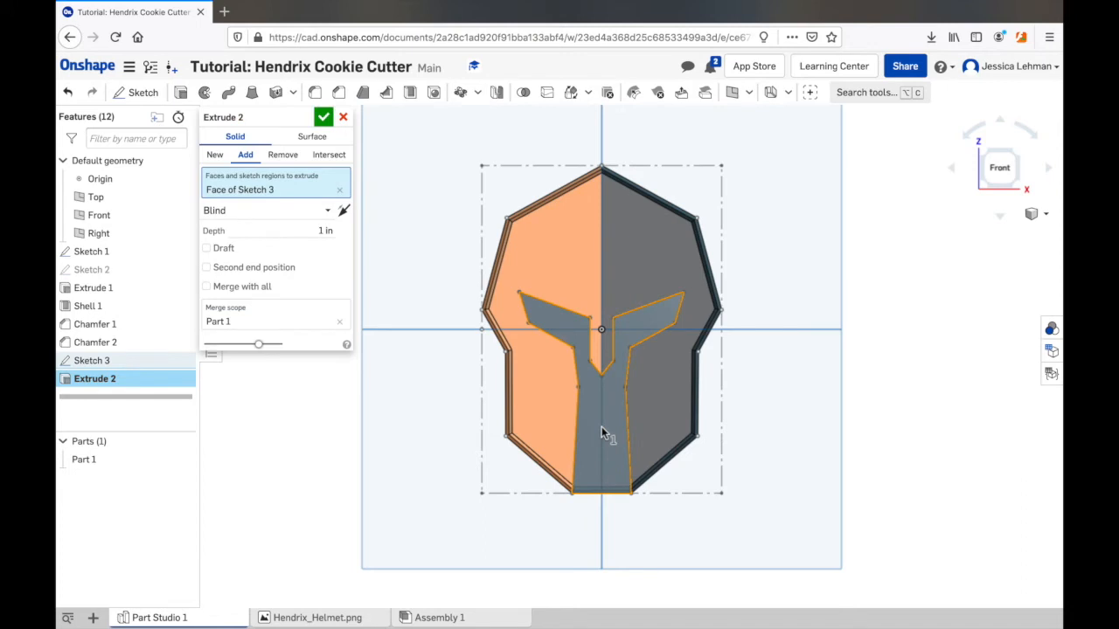
right_click_drag(815, 294, 760, 300)
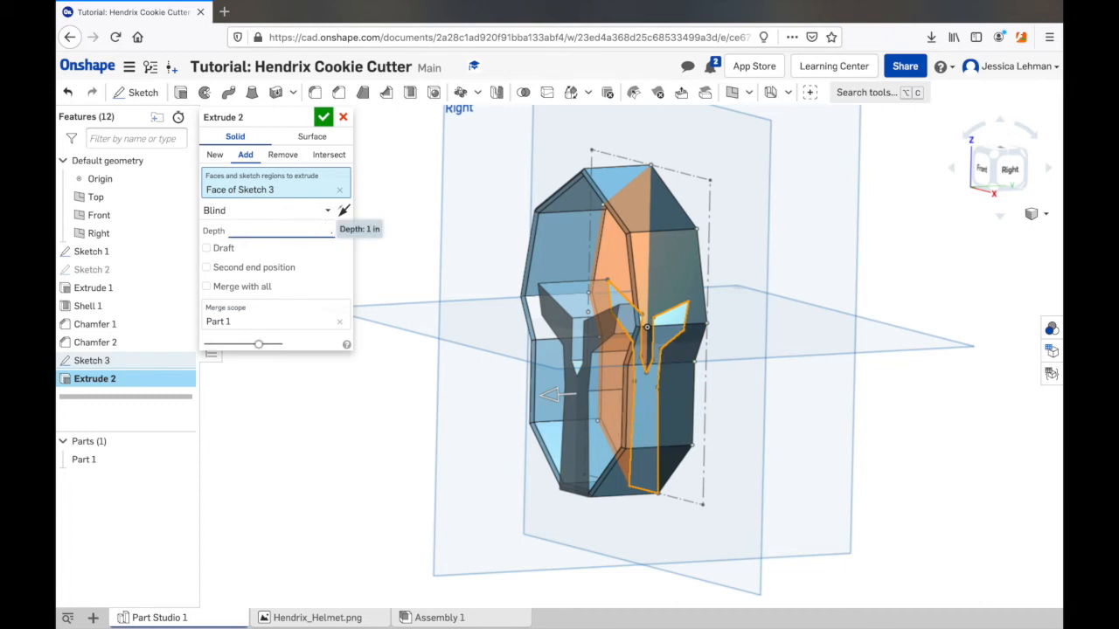
left_click(325, 119)
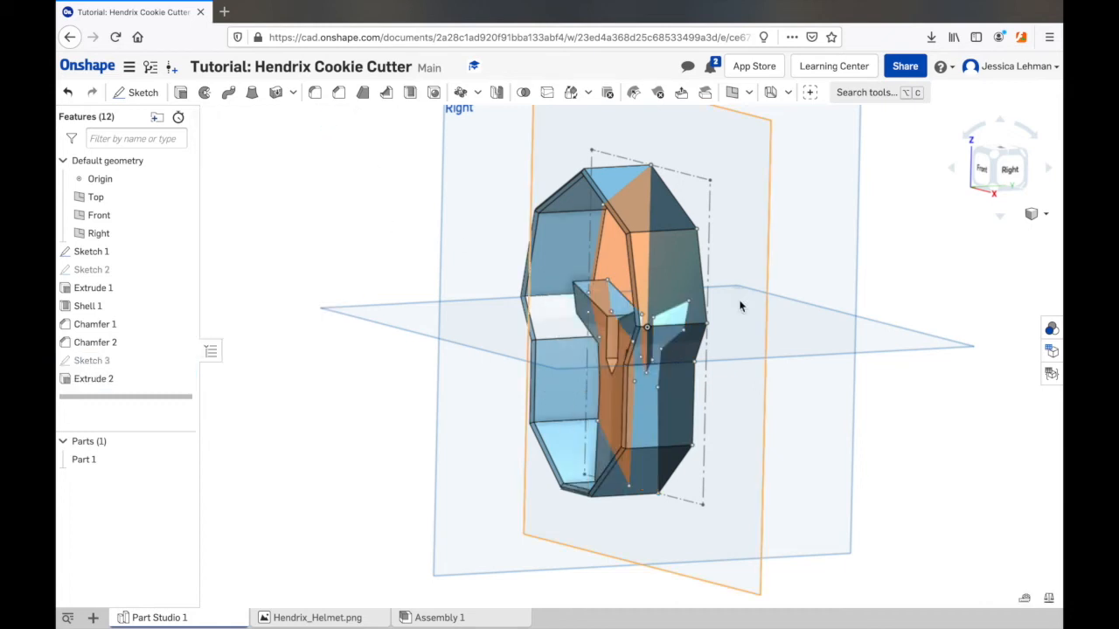
Step: Return to the Front view and start a new sketch on the Front plane for the centre ridge
key("shift+1")
left_click(137, 93)
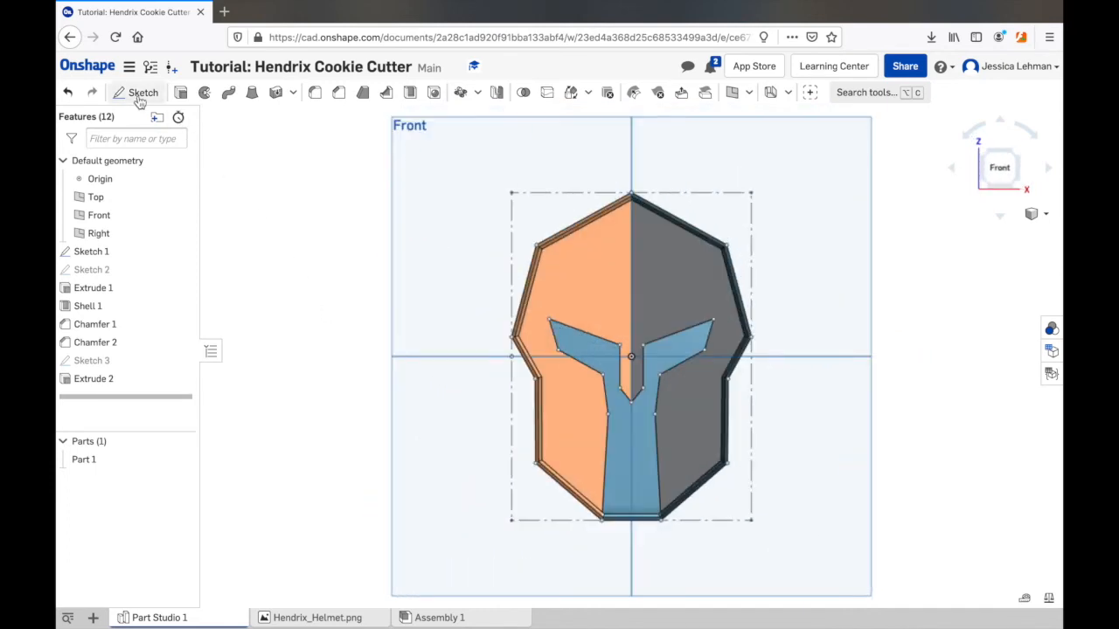
left_click(835, 319)
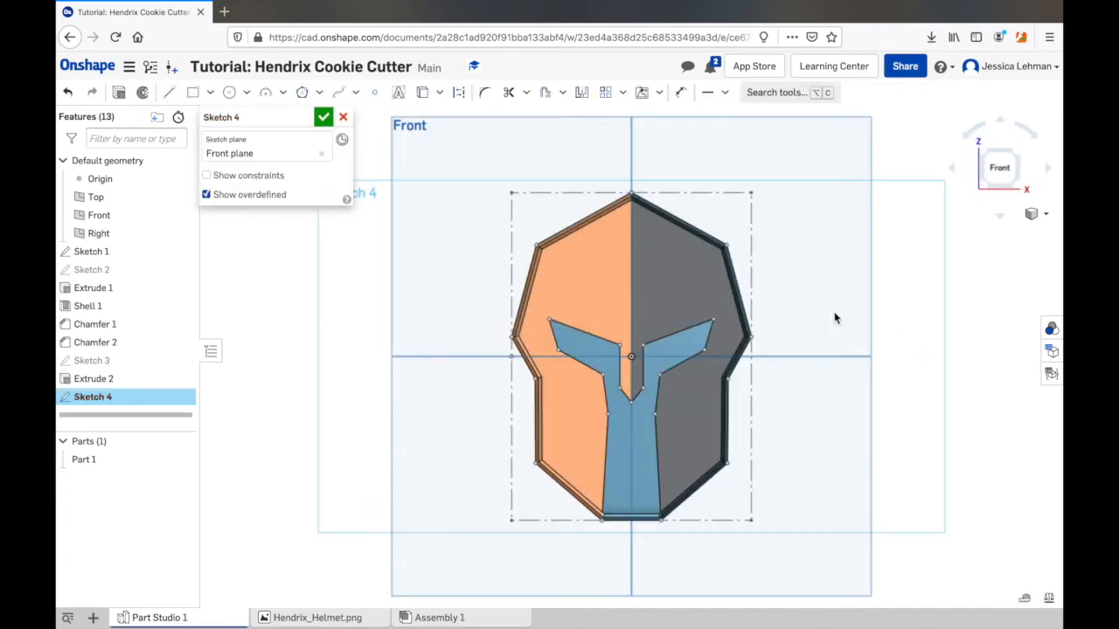
scroll(647, 263, "up", 5)
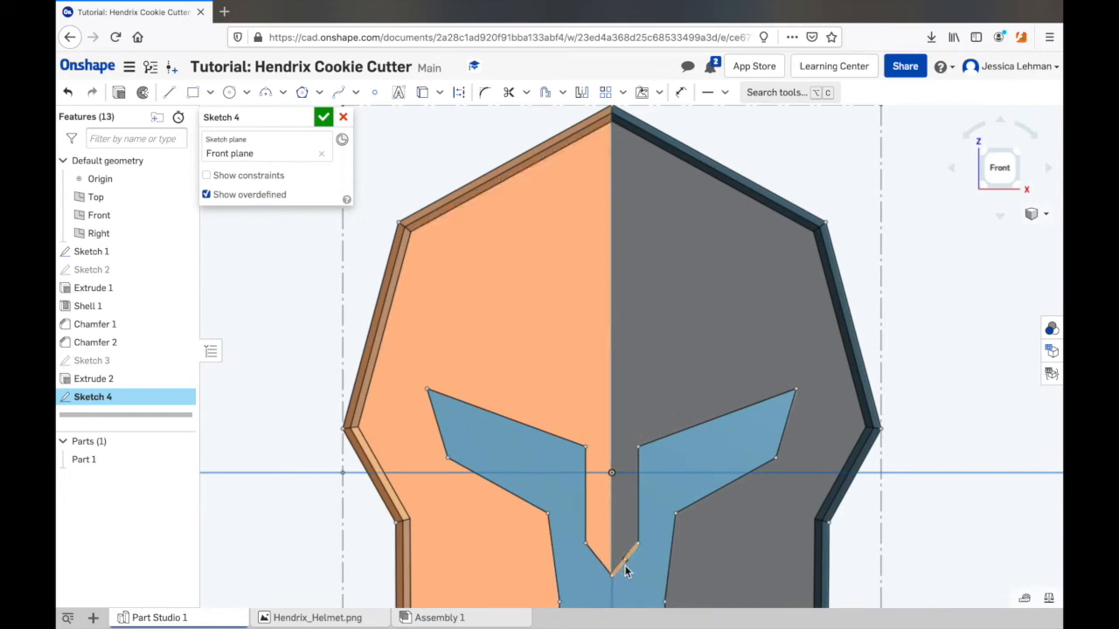
Step: Draw two short vertical lines down from the helmet's upper rim edges, one on each side of the apex
left_click(169, 94)
scroll(592, 268, "down", 3)
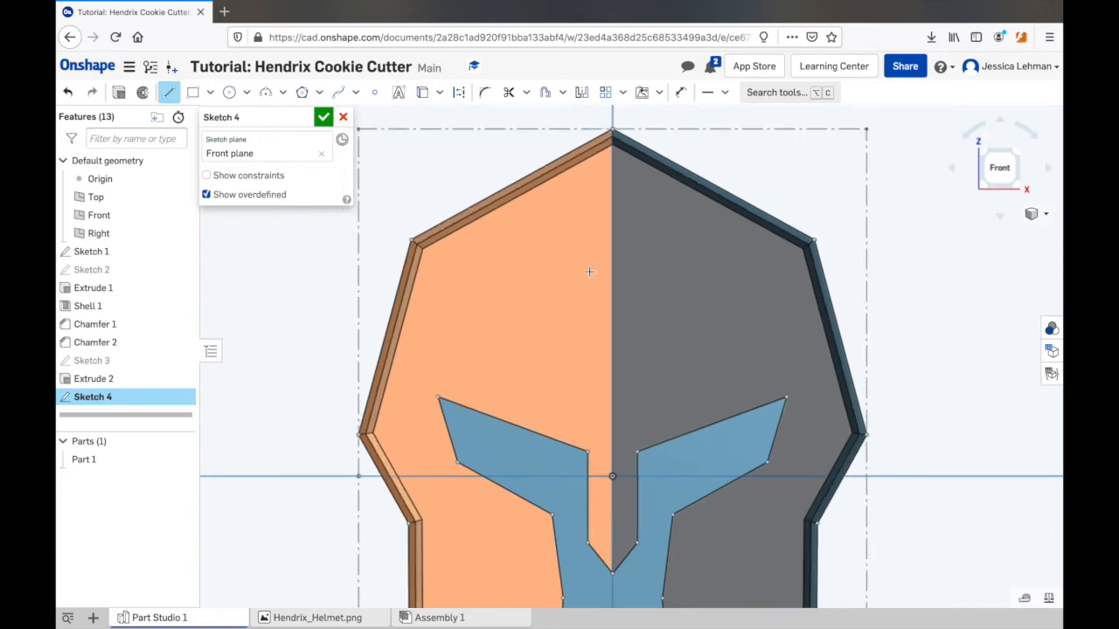
scroll(563, 167, "up", 5)
left_click(563, 168)
left_click(562, 333)
left_click(165, 96)
left_click(164, 96)
left_click(664, 166)
left_click(665, 329)
left_click(169, 94)
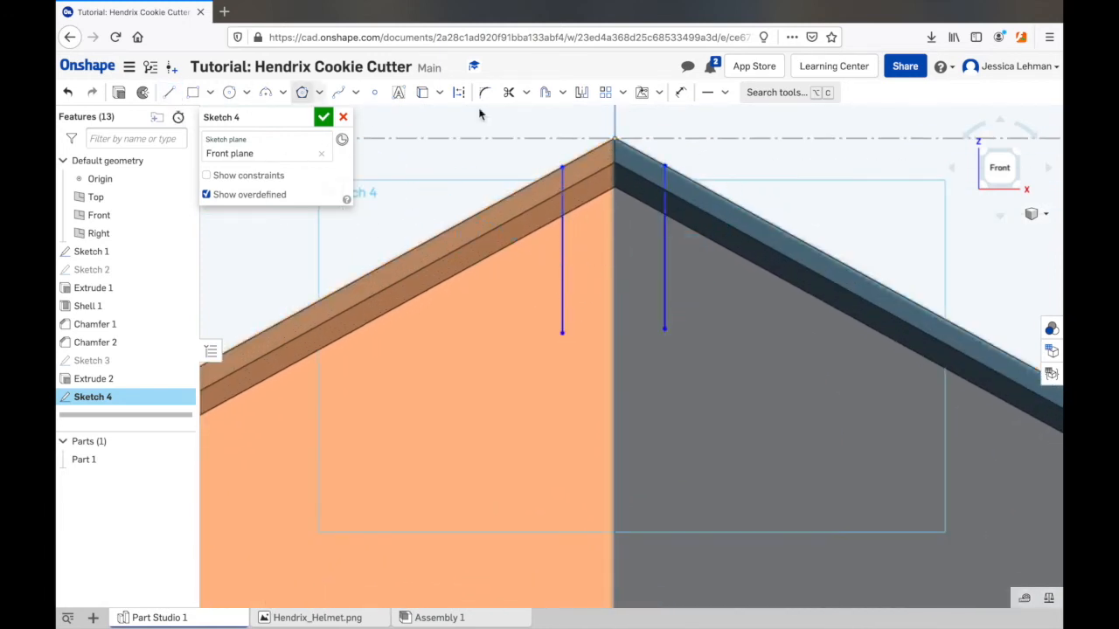
Step: Dimension the spacing between the two vertical lines to 2 mm
left_click(681, 93)
left_click(563, 287)
left_click(665, 281)
left_click(515, 123)
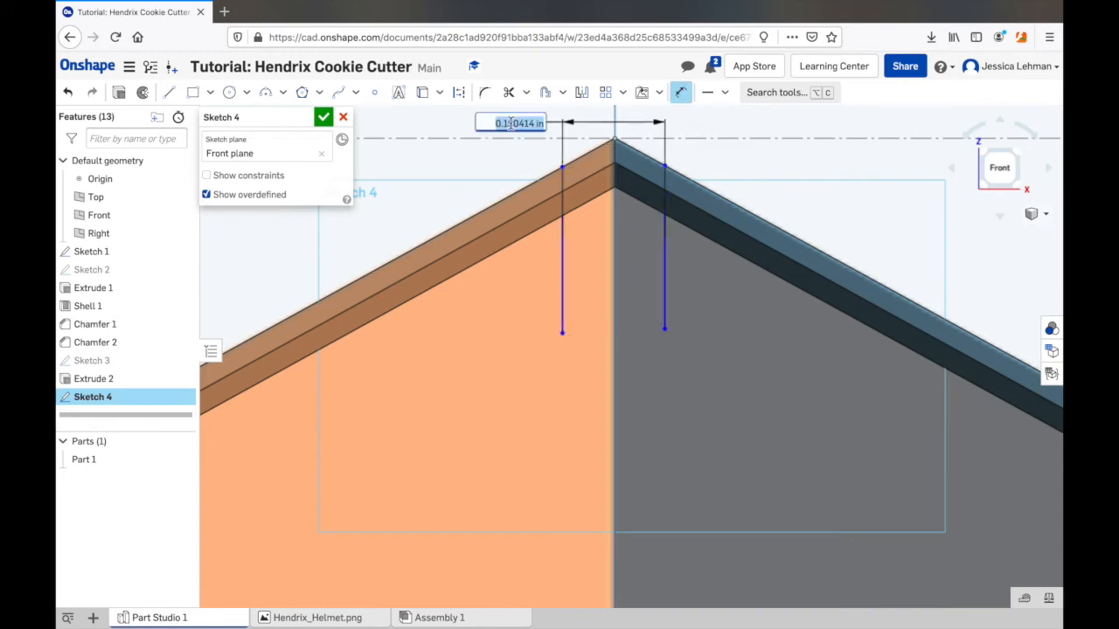
type("2mm")
key("Return")
left_click(681, 92)
left_click_drag(607, 137, 636, 147)
middle_click_drag(712, 146, 704, 257)
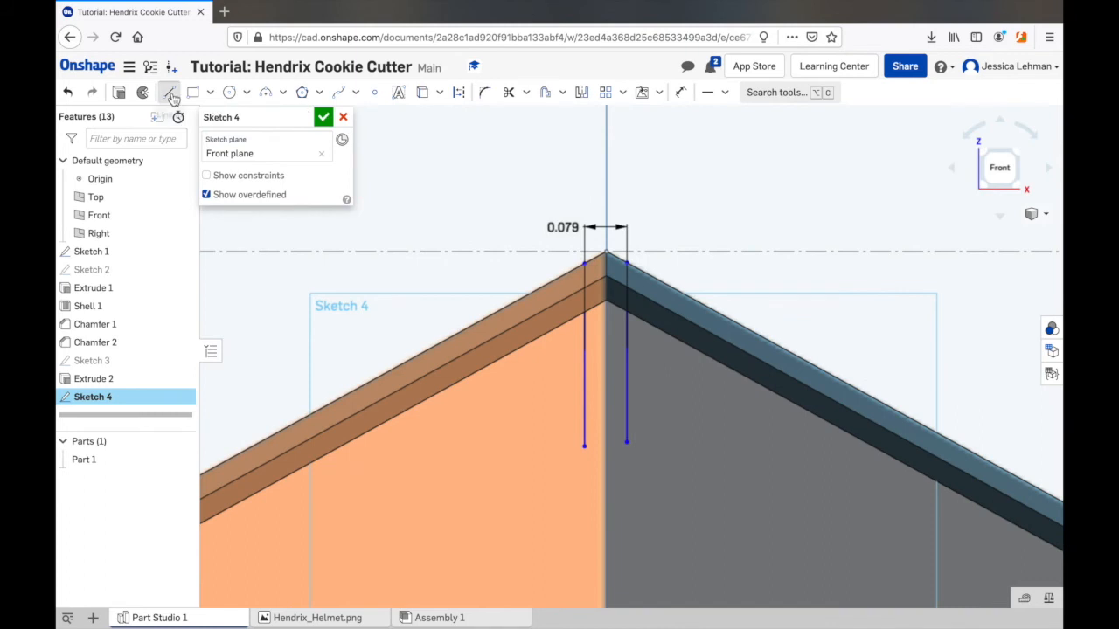
Step: Draw short lines along the rim from the apex to the tops of both vertical lines and make them equal in length
left_click(170, 93)
scroll(569, 268, "up", 5)
left_click(666, 225)
left_click(722, 255)
left_click(724, 92)
left_click(741, 279)
scroll(796, 195, "down", 10)
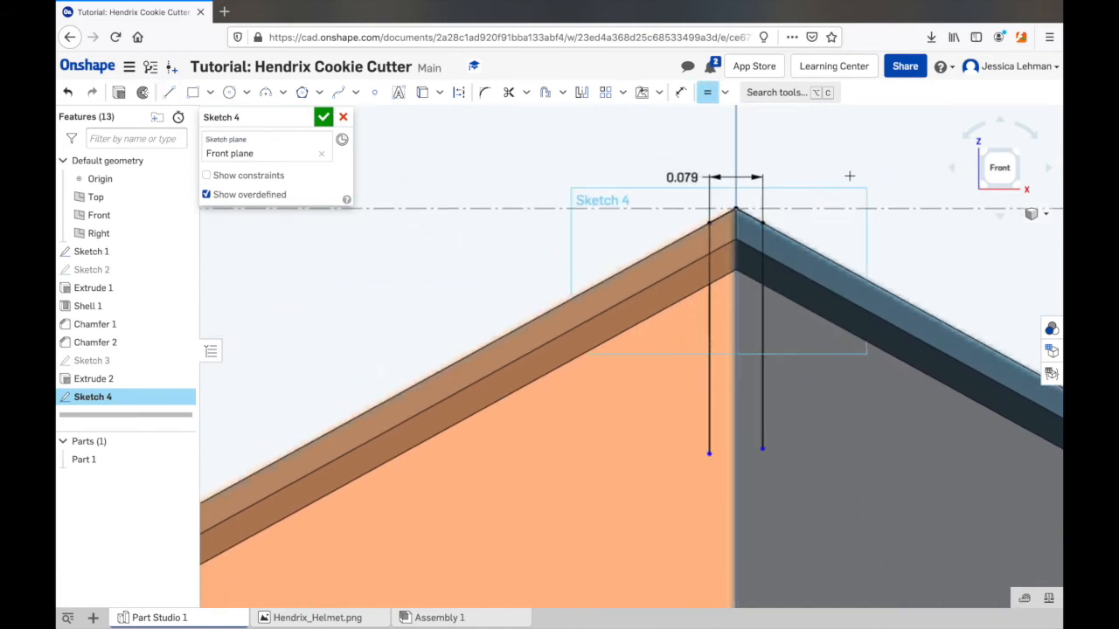
left_click(710, 99)
Step: Extend both vertical lines down the helmet so they end on the slanted edges of the nose guard's tip
left_click_drag(630, 239, 642, 535)
scroll(687, 423, "up", 3)
mouse_move(611, 360)
left_mouse_down()
mouse_move(604, 451)
mouse_move(617, 457)
left_mouse_up()
left_click_drag(627, 402, 623, 454)
scroll(639, 432, "up", 5)
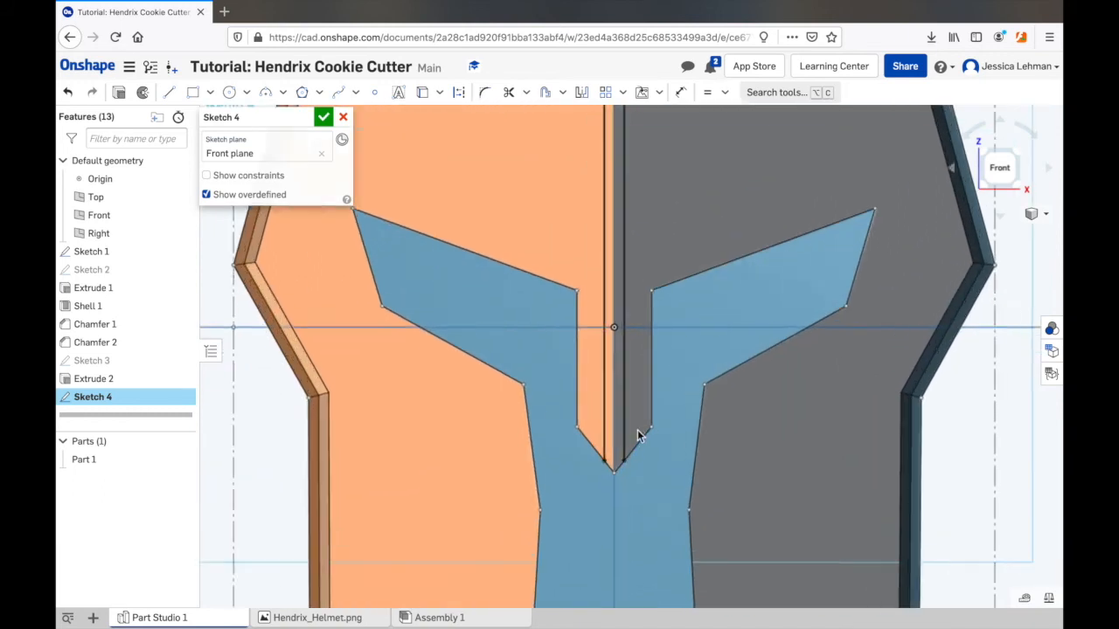
Step: Close the lower end of the narrow strip at the nose guard's tip and finish the sketch
scroll(621, 353, "down", 3)
left_click(169, 93)
scroll(576, 424, "up", 5)
left_click(595, 468)
left_click(670, 469)
scroll(654, 393, "down", 5)
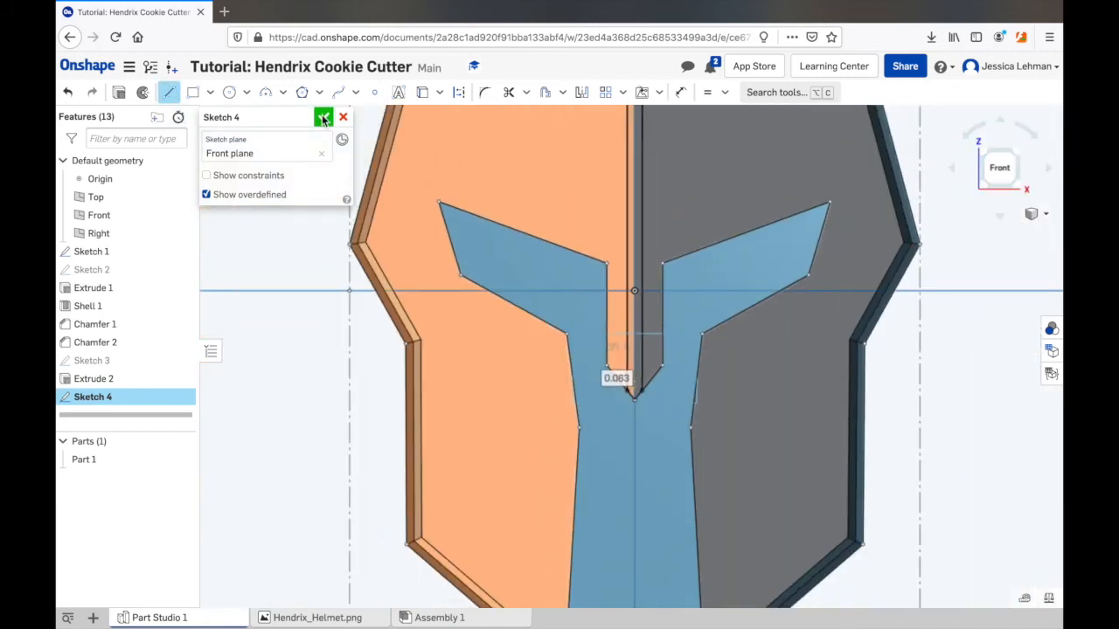
left_click(323, 118)
scroll(593, 296, "down", 3)
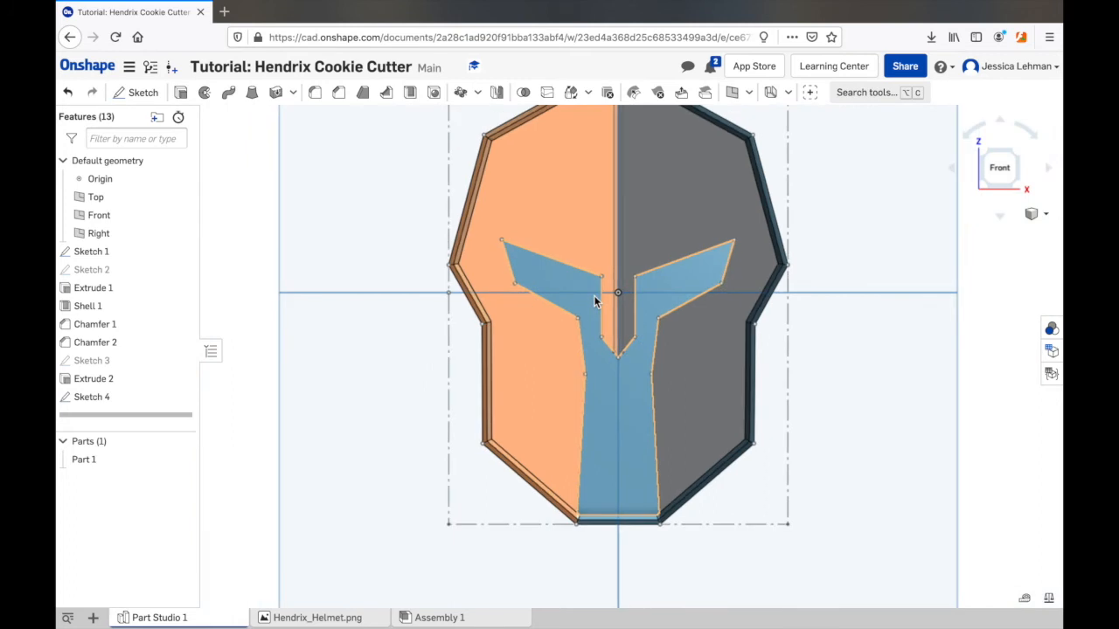
Step: Extrude the narrow centre strip sketch to a depth of 3/8 in, adding it to the cutter
left_click(181, 93)
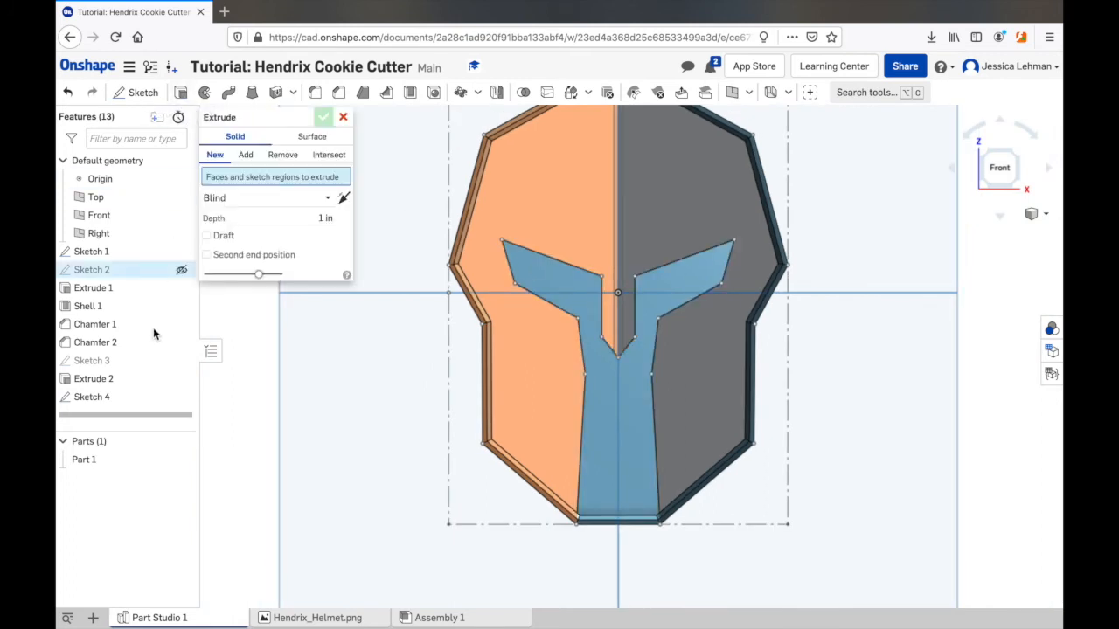
left_click(119, 403)
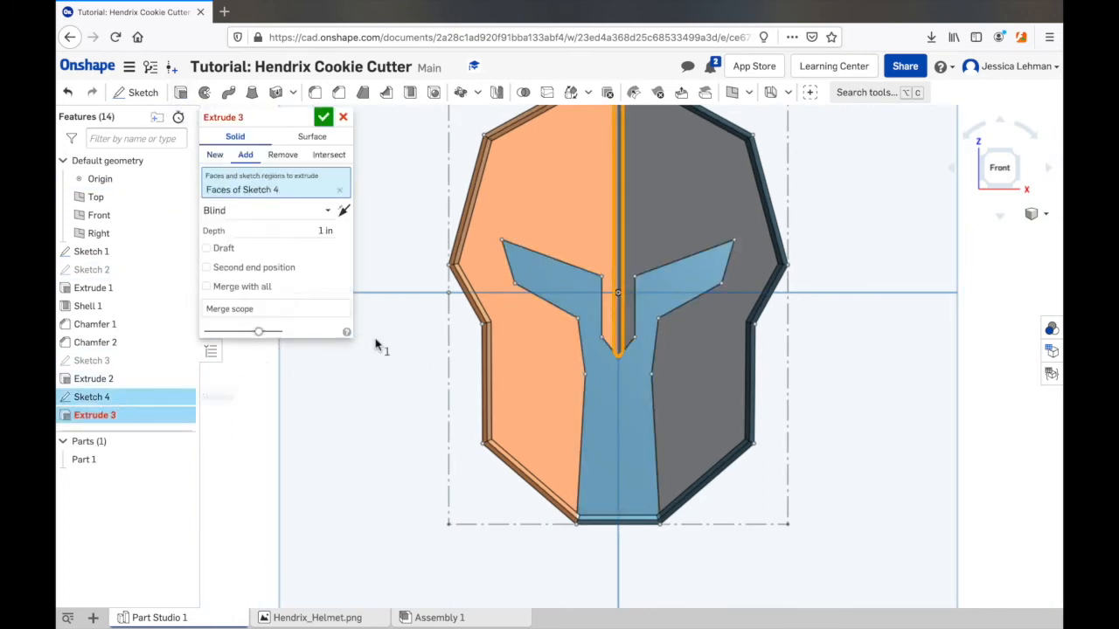
middle_click_drag(865, 203, 823, 259)
right_click_drag(823, 260, 581, 348)
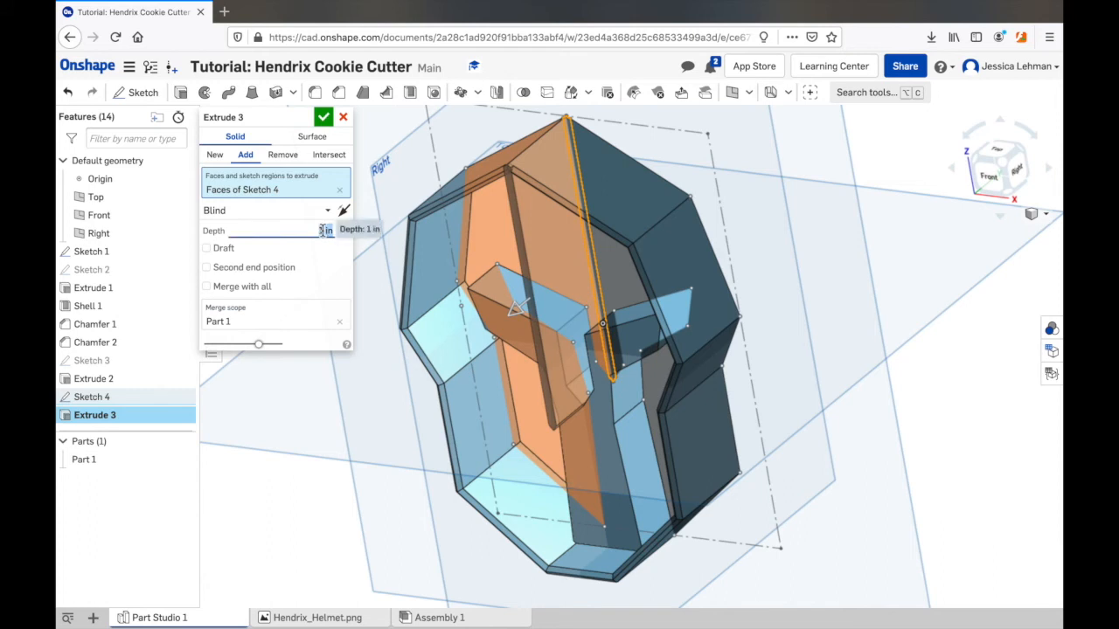
left_click(324, 229)
type("3/8")
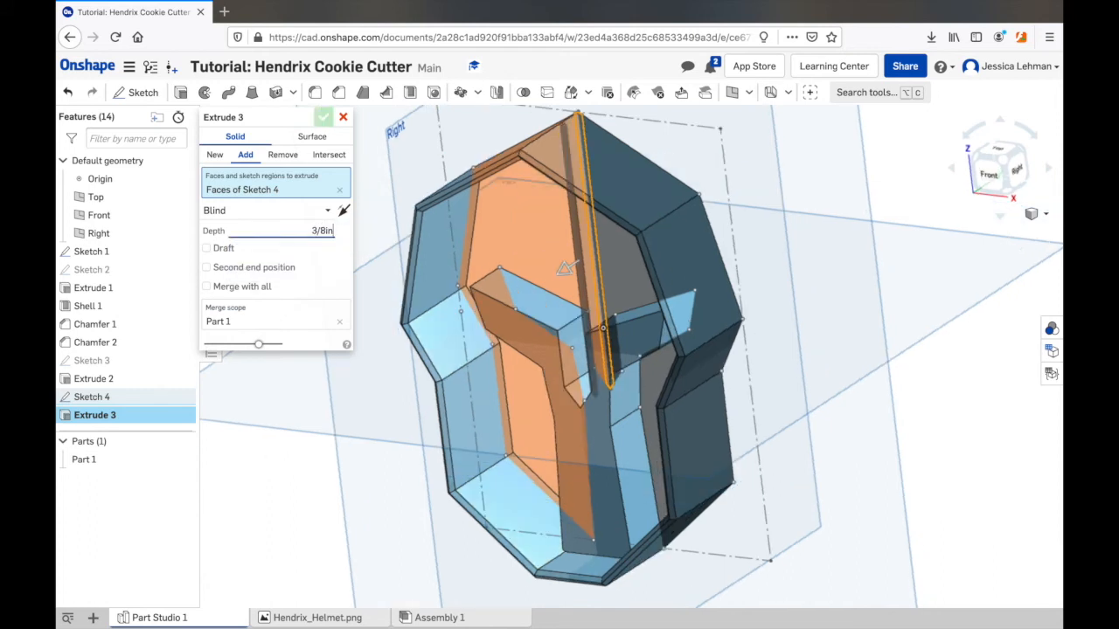
key("Return")
left_click(323, 117)
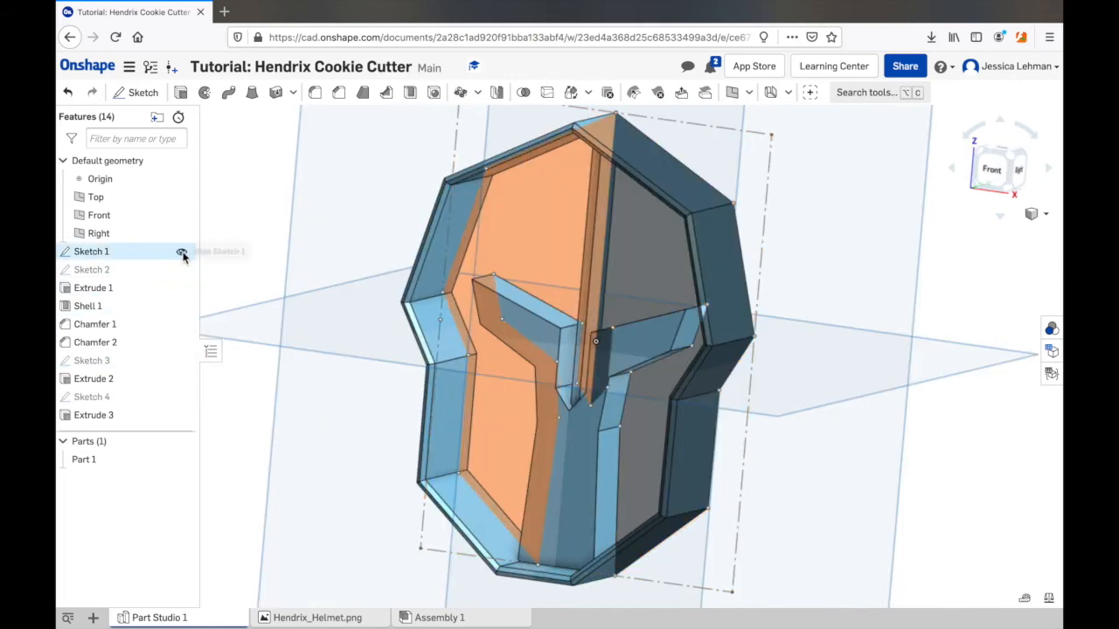
Step: Hide Sketch 1 and start a new sketch on the Front plane, viewed straight on from the back
left_click(182, 253)
right_click_drag(816, 248, 656, 247)
left_click(139, 93)
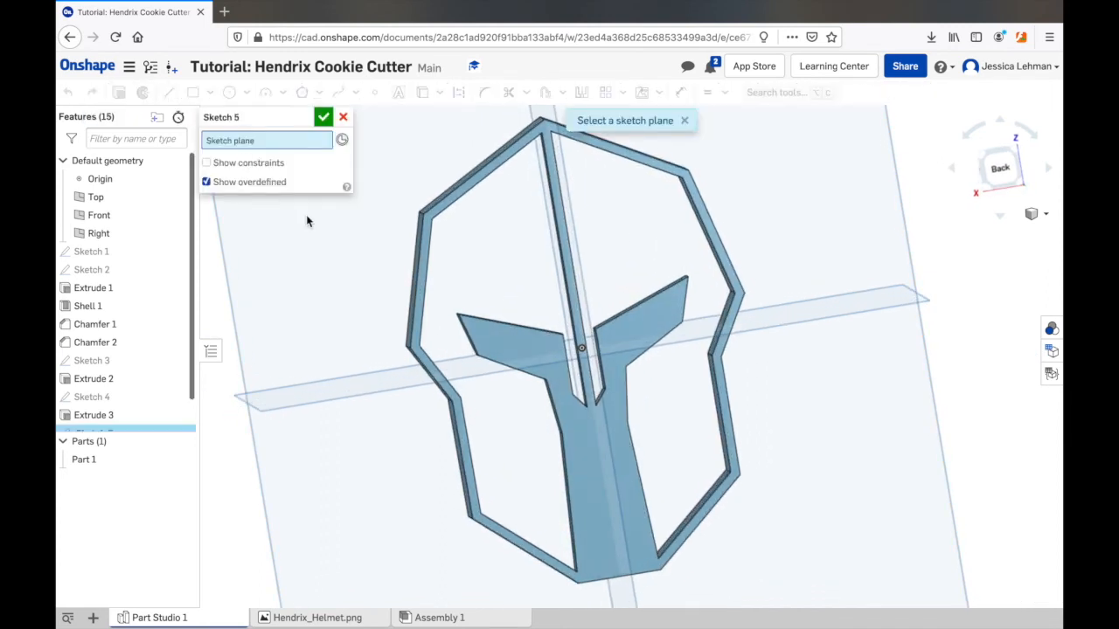
left_click(331, 307)
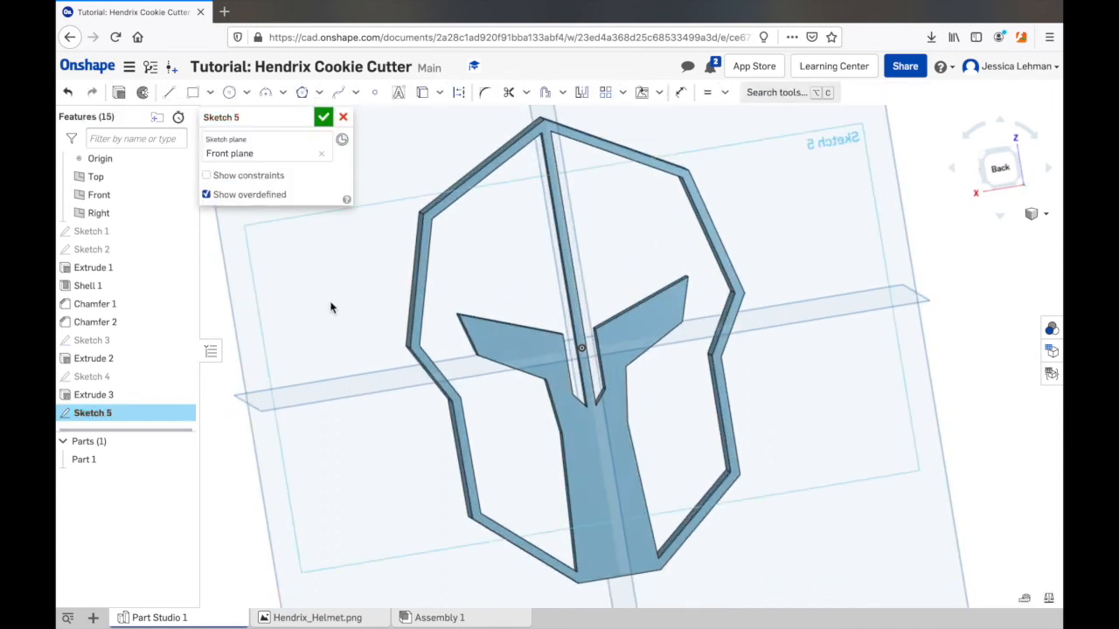
right_click(331, 307)
left_click(370, 495)
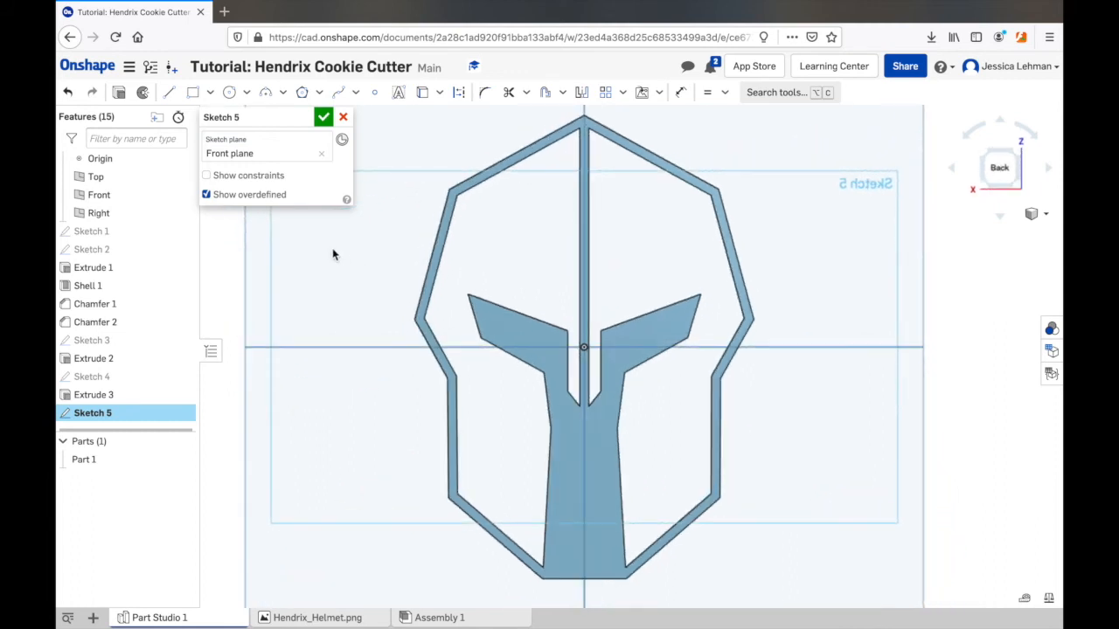
Step: Show Sketch 1 and Sketch 2, and draw a closed band across the helmet from above the eyes to the nose guard's tip, following both side edges
key("l")
left_click(183, 232)
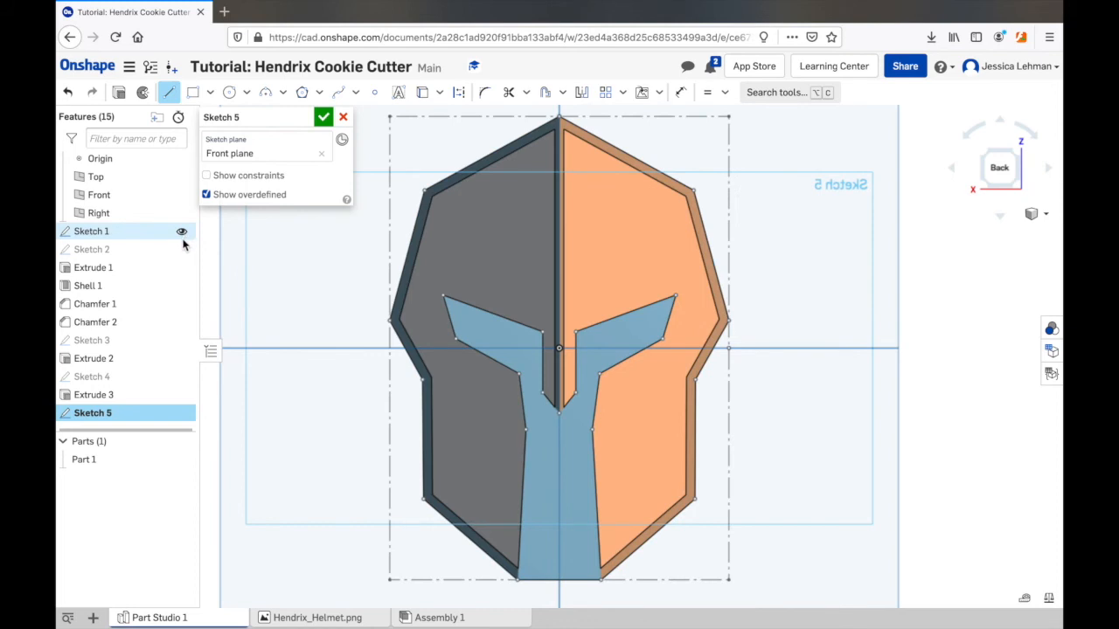
left_click(181, 251)
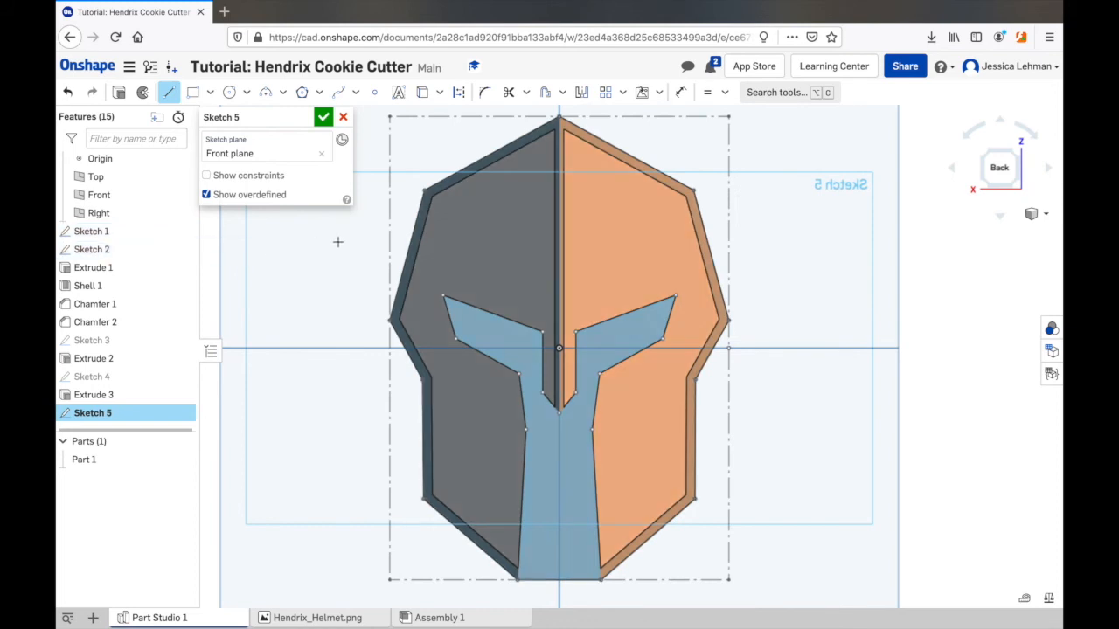
scroll(402, 232, "down", 2)
left_click(407, 295)
left_click(905, 302)
left_click(870, 468)
left_click(871, 516)
left_click(438, 516)
left_click(438, 469)
left_click(386, 375)
left_click(407, 295)
key("Escape")
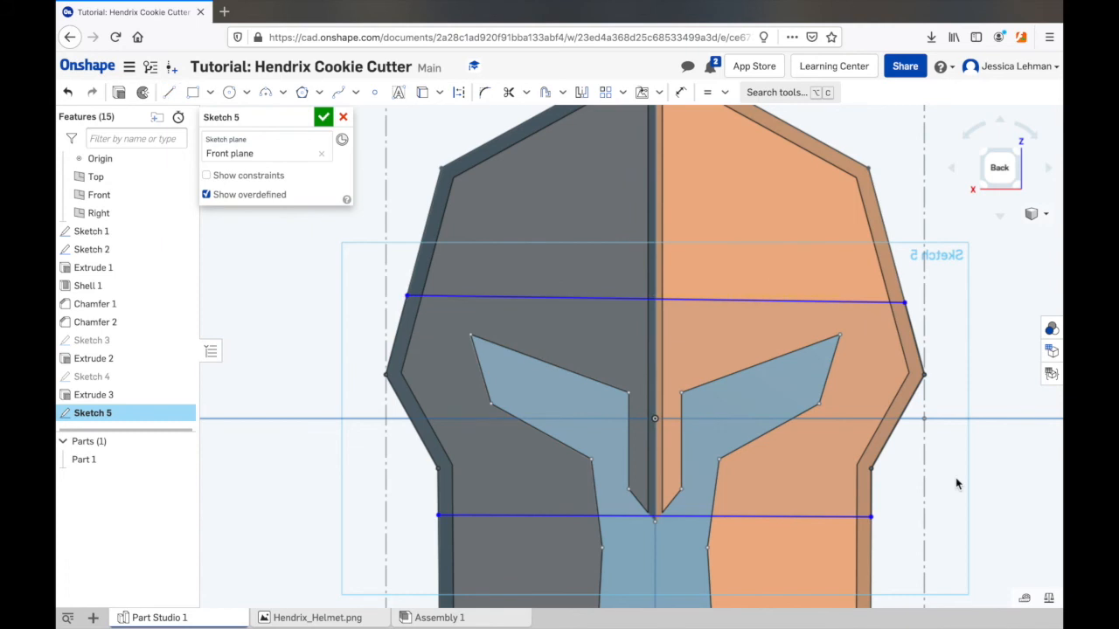
Step: Shift the band's upper and lower lines slightly downward so the lower one clears the nose guard's tip
left_click_drag(777, 518, 777, 540)
middle_click_drag(777, 539, 751, 502)
left_click_drag(679, 263, 679, 280)
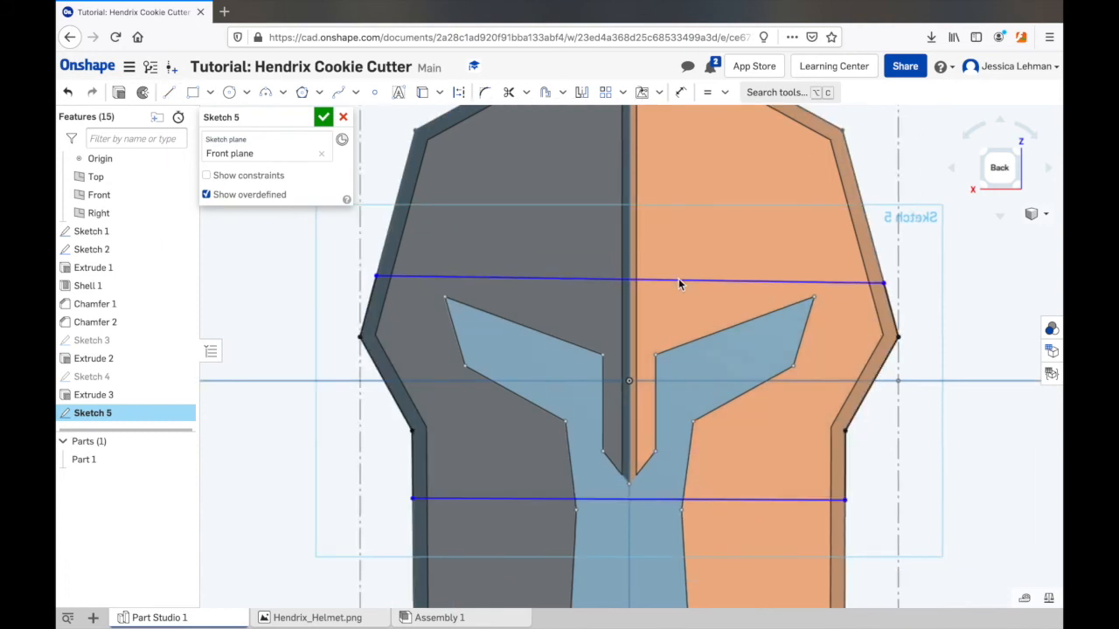
left_click_drag(738, 498, 739, 495)
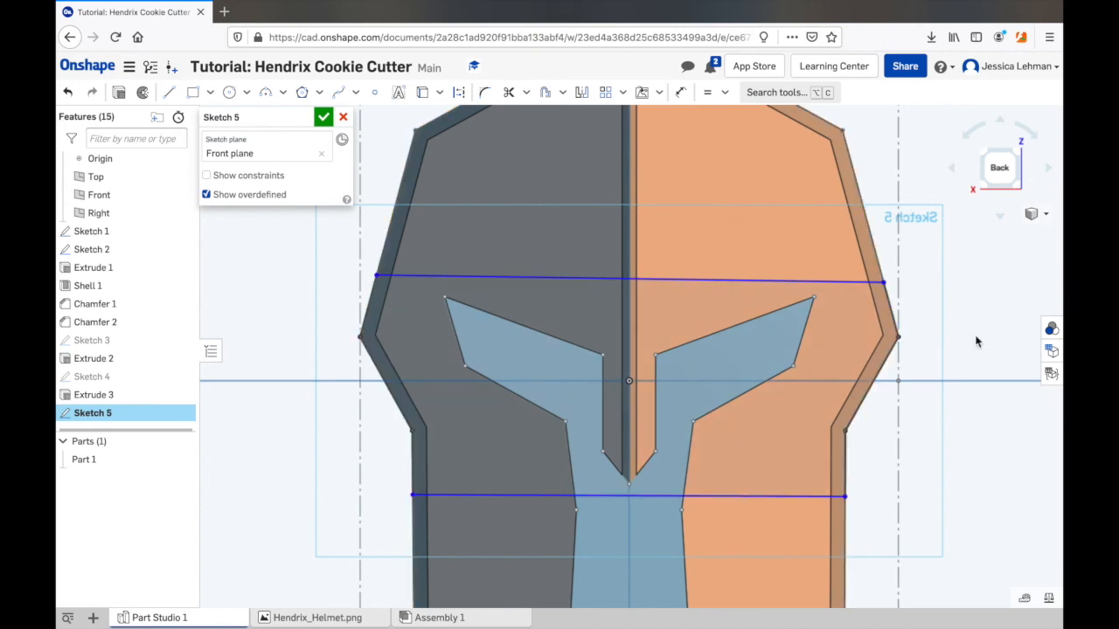
Step: Draw a vertical strip from the helmet's two bottom corners up to the upper rim edges and apex, and finish the sketch
key("f")
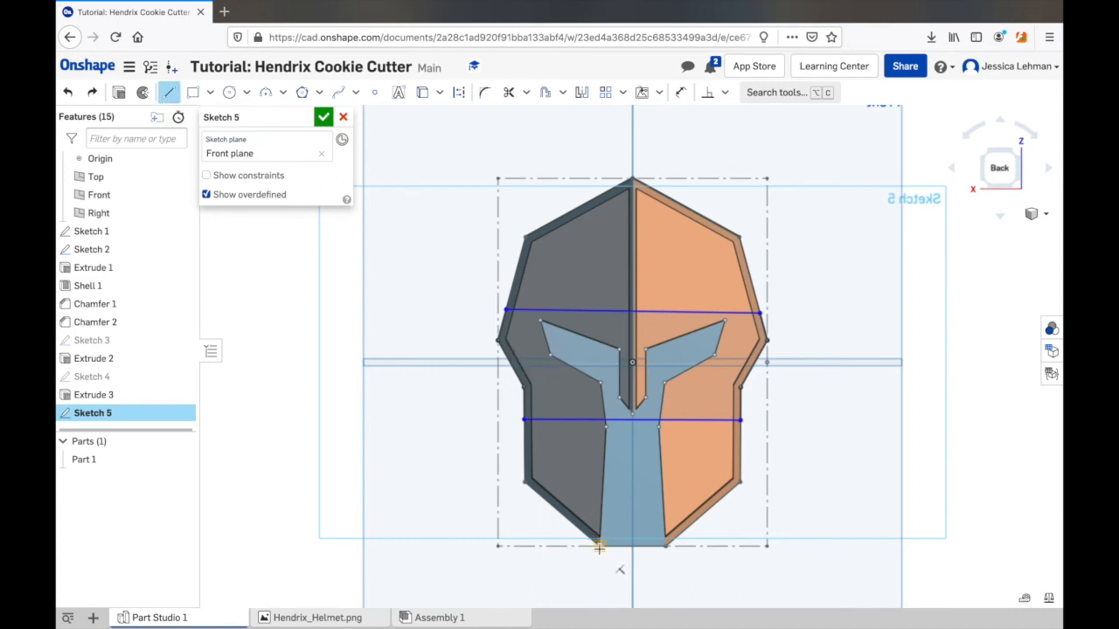
scroll(599, 547, "up", 5)
scroll(800, 543, "down", 5)
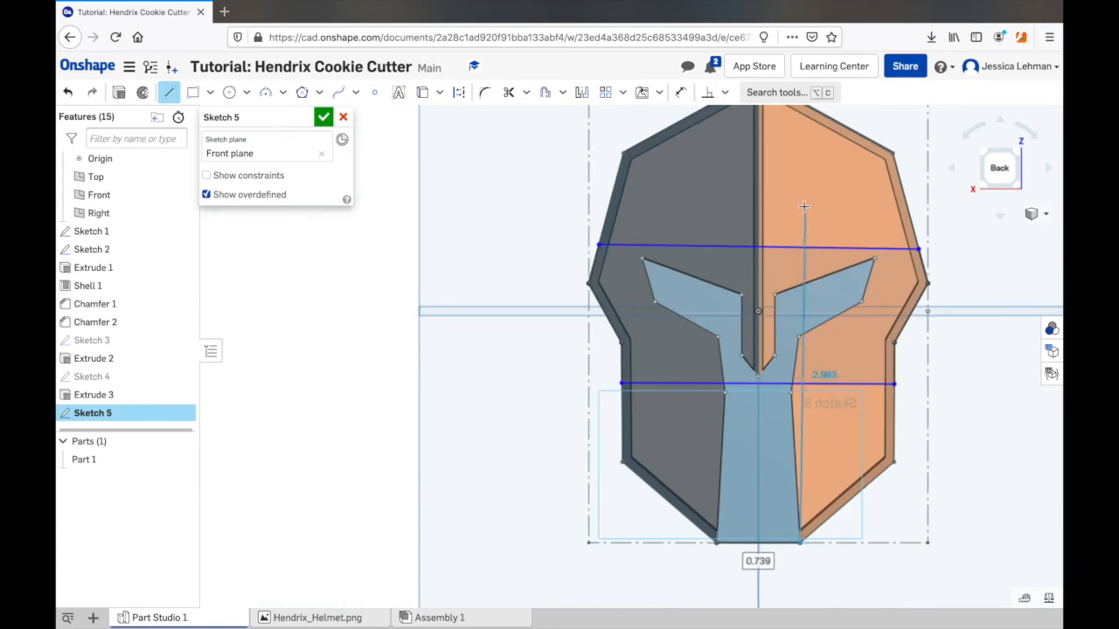
scroll(798, 153, "down", 2)
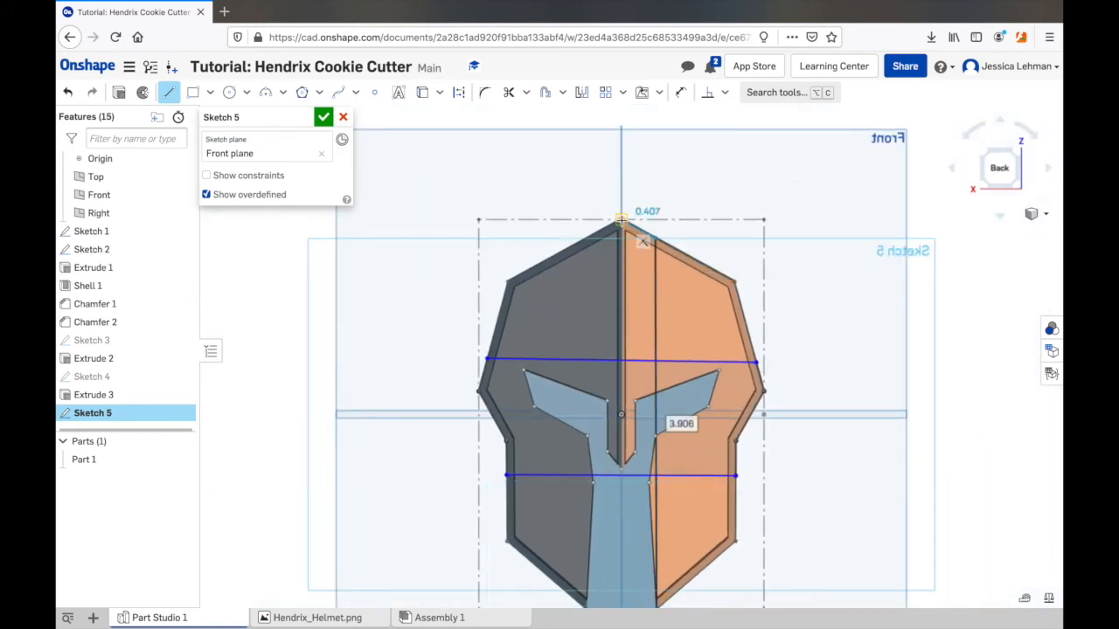
left_click(170, 93)
middle_click_drag(815, 313, 825, 190)
left_click(171, 95)
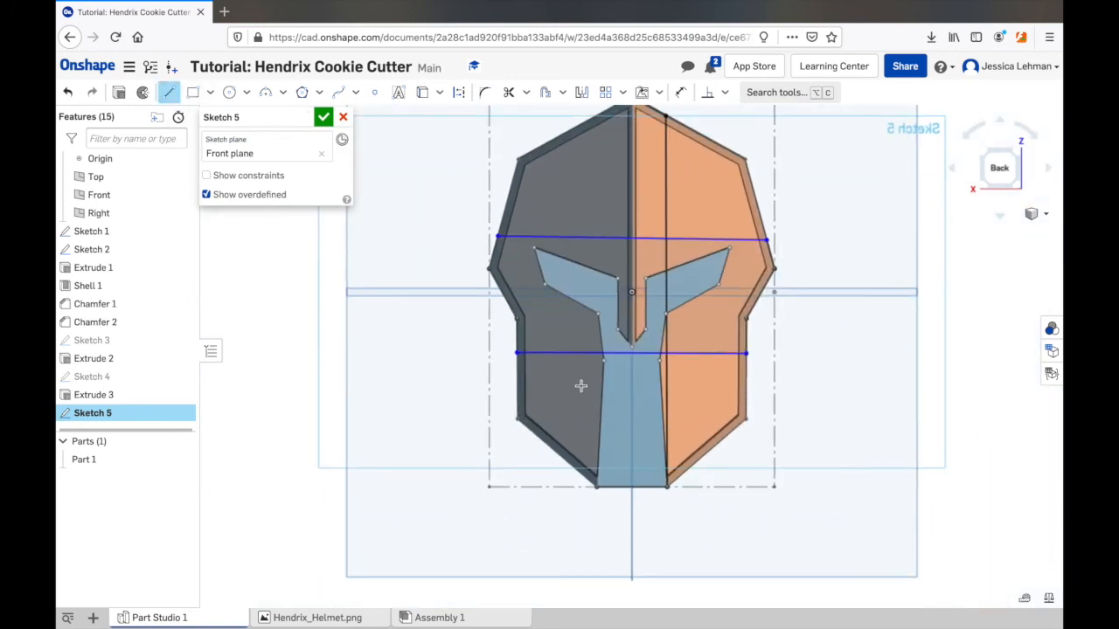
middle_click_drag(593, 135, 576, 214)
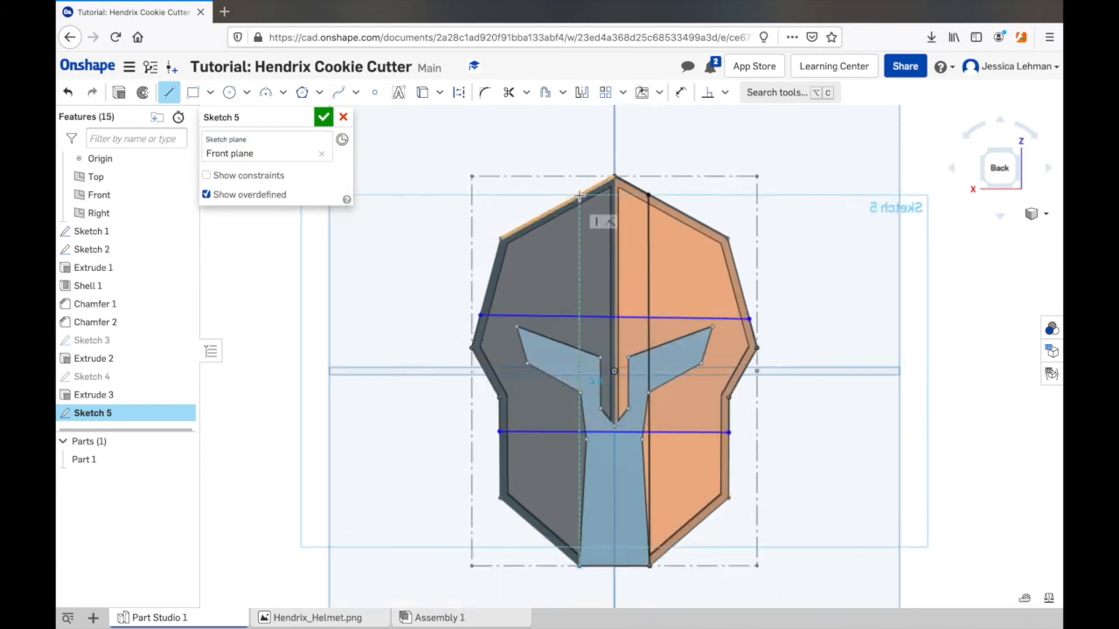
left_click(322, 117)
Step: Extrude the crossing band and vertical strip regions 0.25 in, adding them to the cutter
left_click(180, 92)
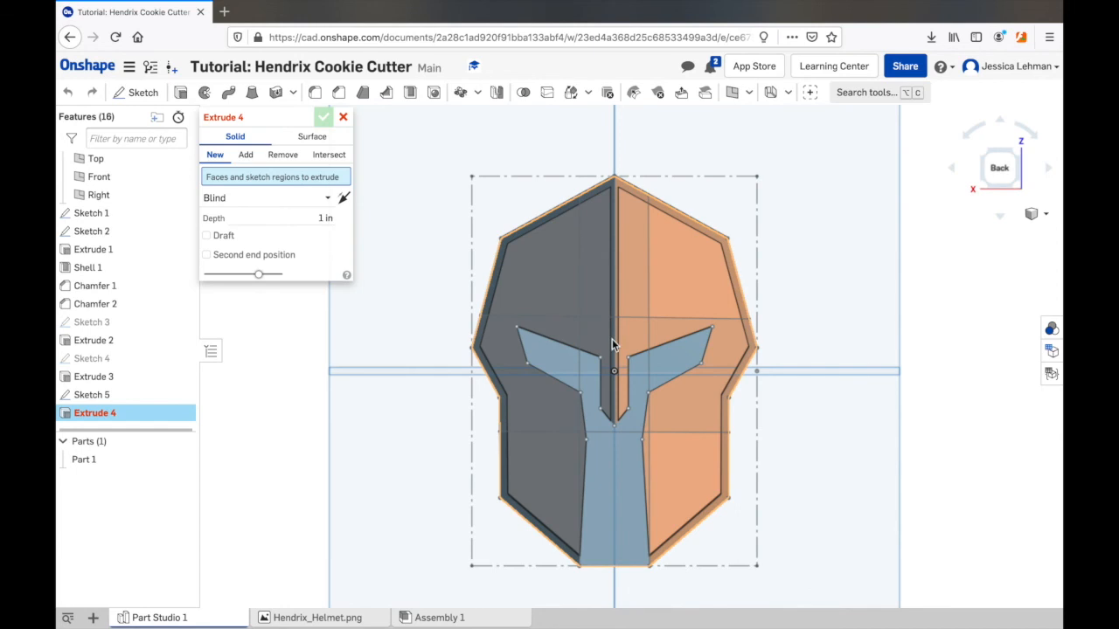
right_click_drag(813, 244, 863, 242)
left_click(624, 266)
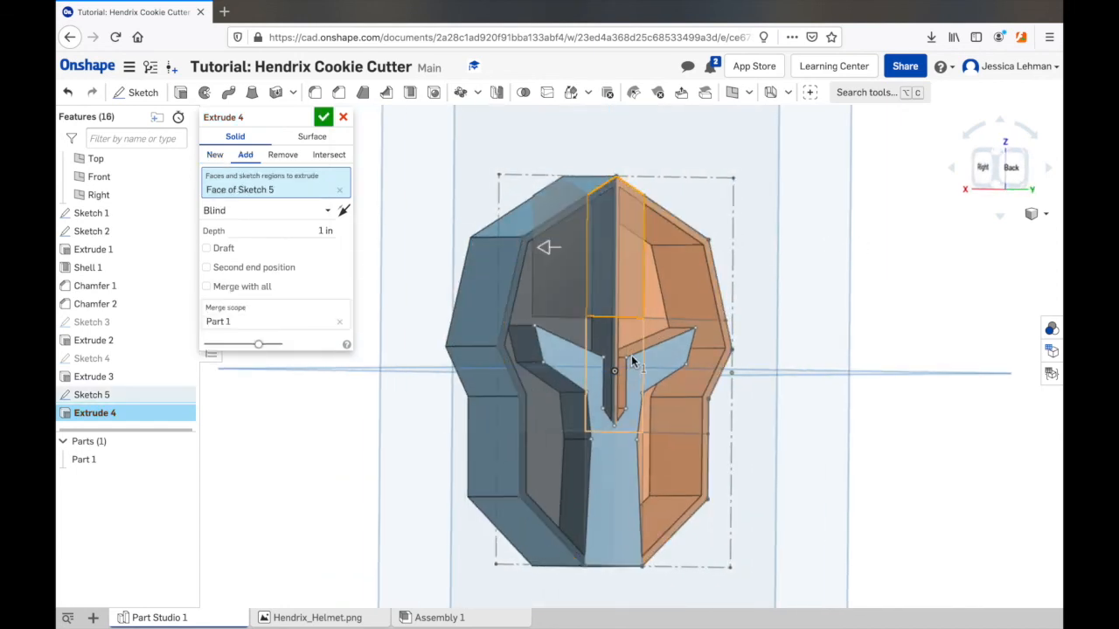
left_click(545, 365)
left_click(690, 336)
right_click_drag(876, 354, 815, 365)
left_click(533, 427)
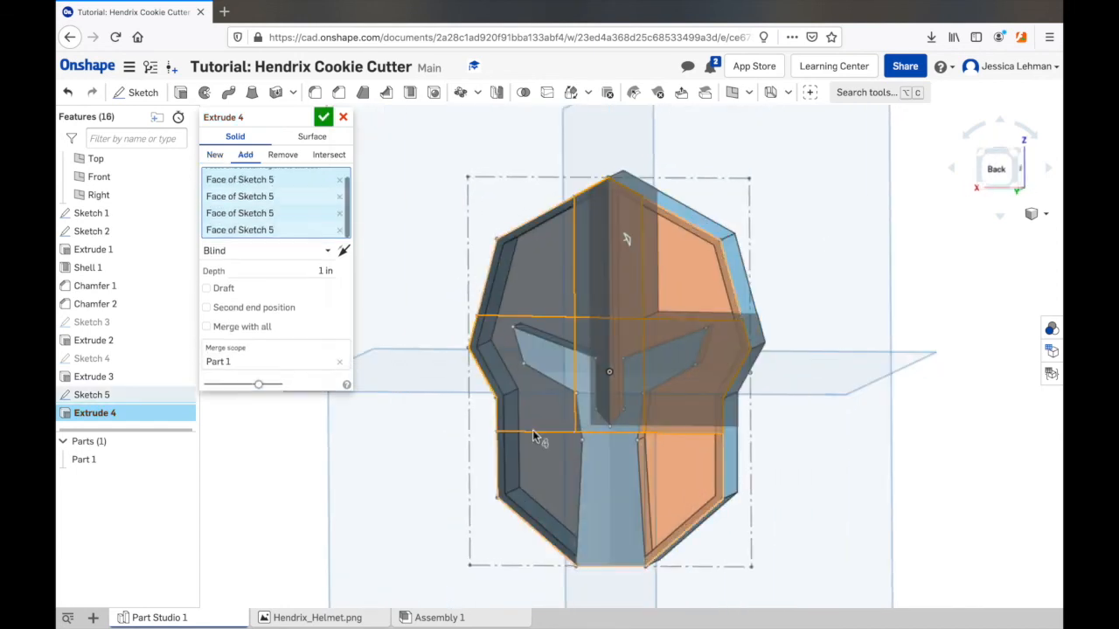
left_click(601, 485)
right_click_drag(856, 258, 805, 286)
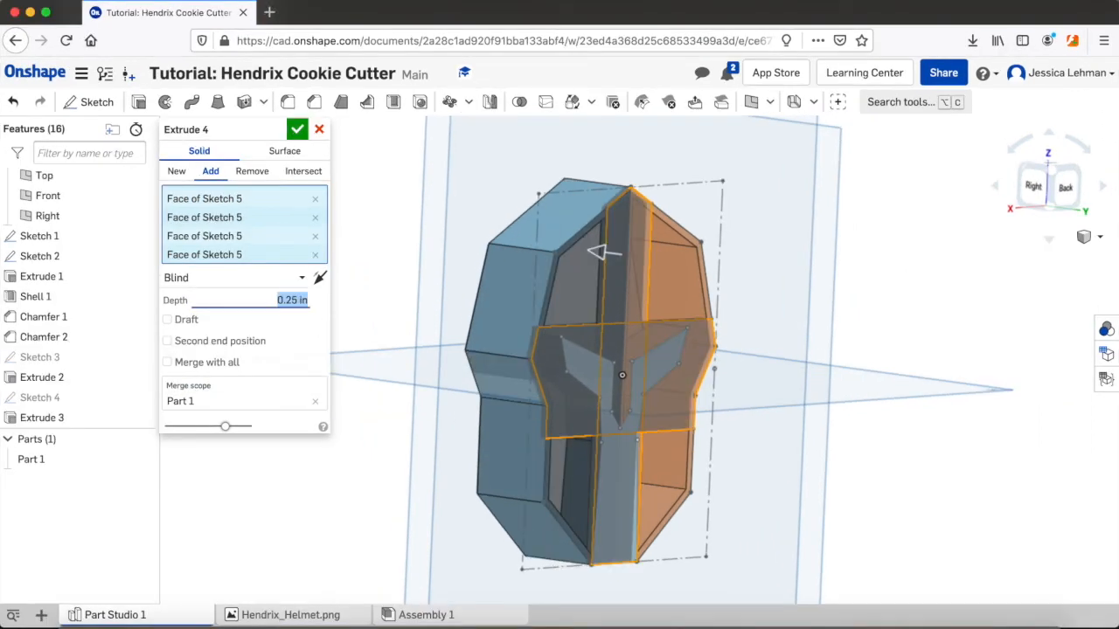
left_click(298, 131)
Step: Hide Sketch 1 and Sketch 2 and view the finished cutter from the front
right_click_drag(320, 309, 445, 322)
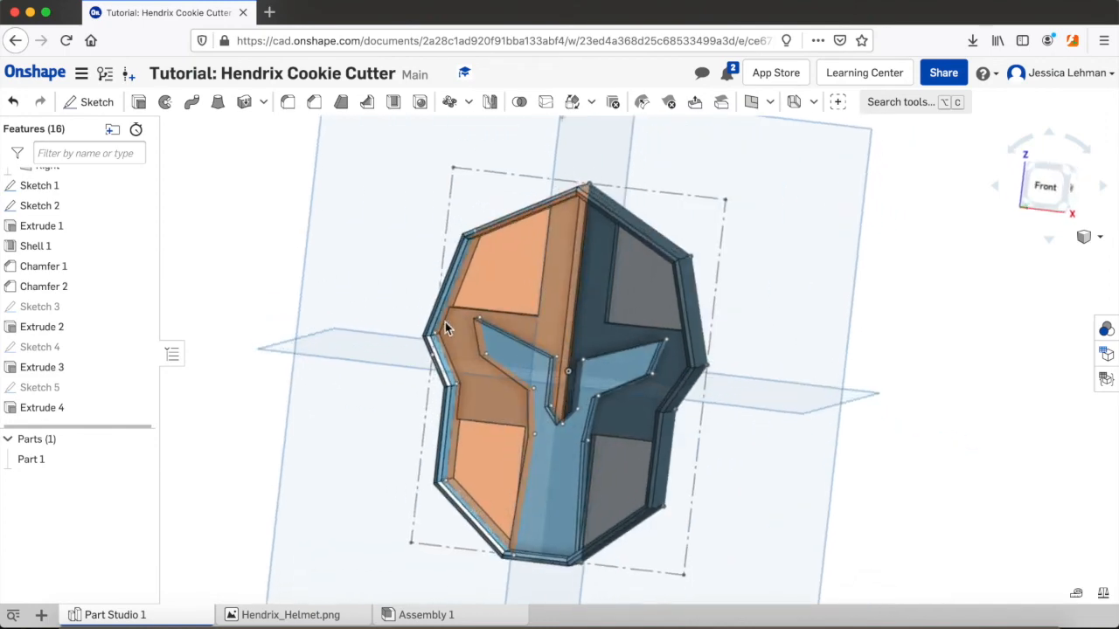
scroll(115, 274, "up", 2)
left_click(137, 278)
left_click(140, 299)
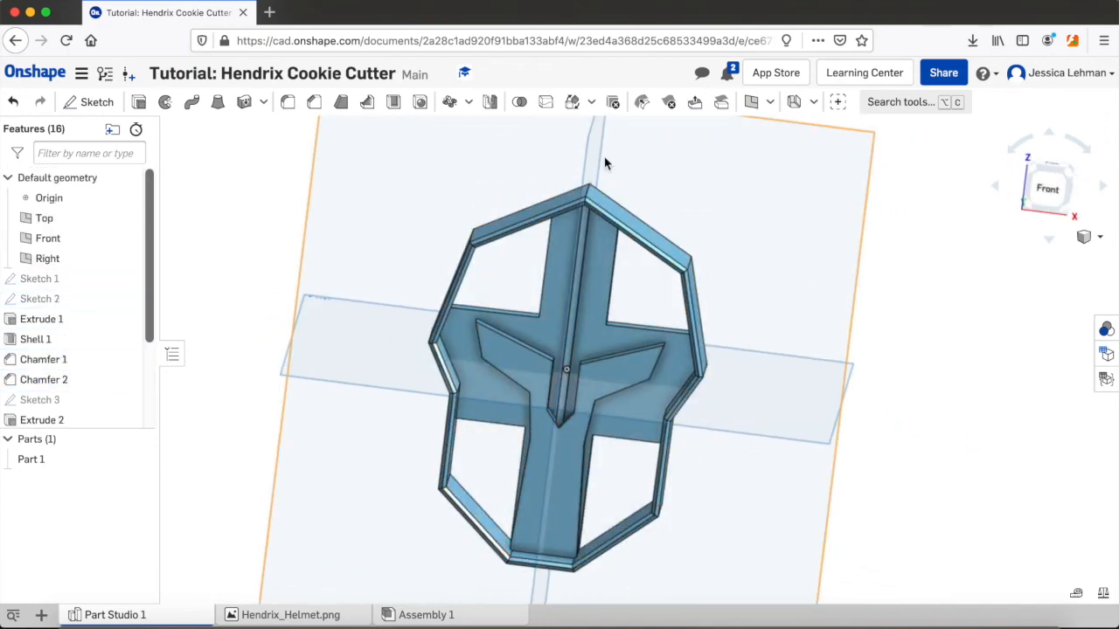
mouse_move(917, 332)
right_mouse_down()
mouse_move(904, 310)
mouse_move(871, 332)
mouse_move(943, 340)
mouse_move(874, 332)
mouse_move(896, 313)
mouse_move(917, 322)
right_mouse_up()
left_click(1048, 183)
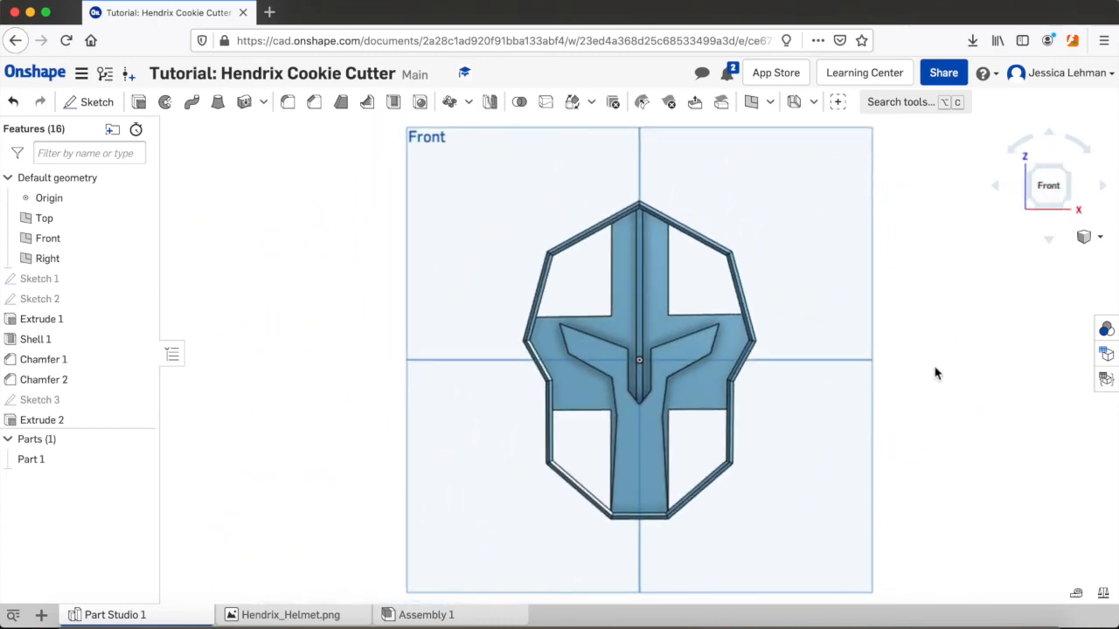